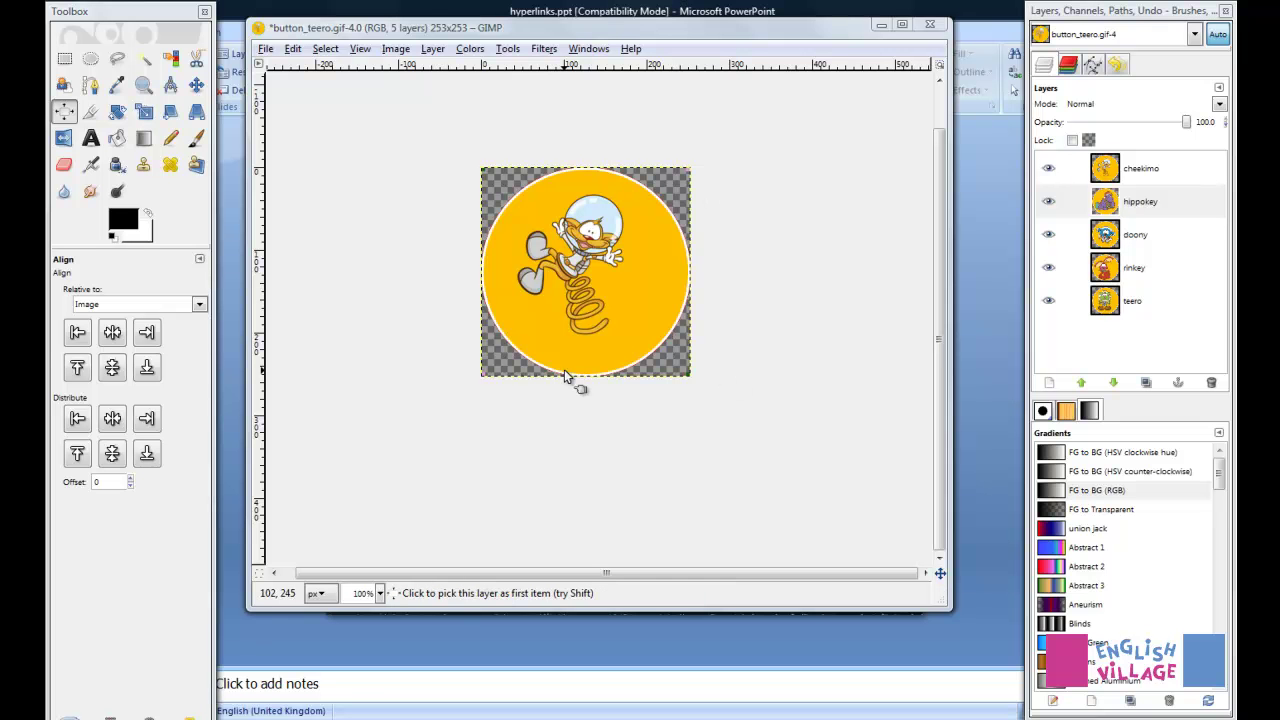
Hide GIMP's cheekimo, hippokey and doony layers, then glance at the button GIF folder.
{"action": "left_click", "coordinate": [1050, 169]}
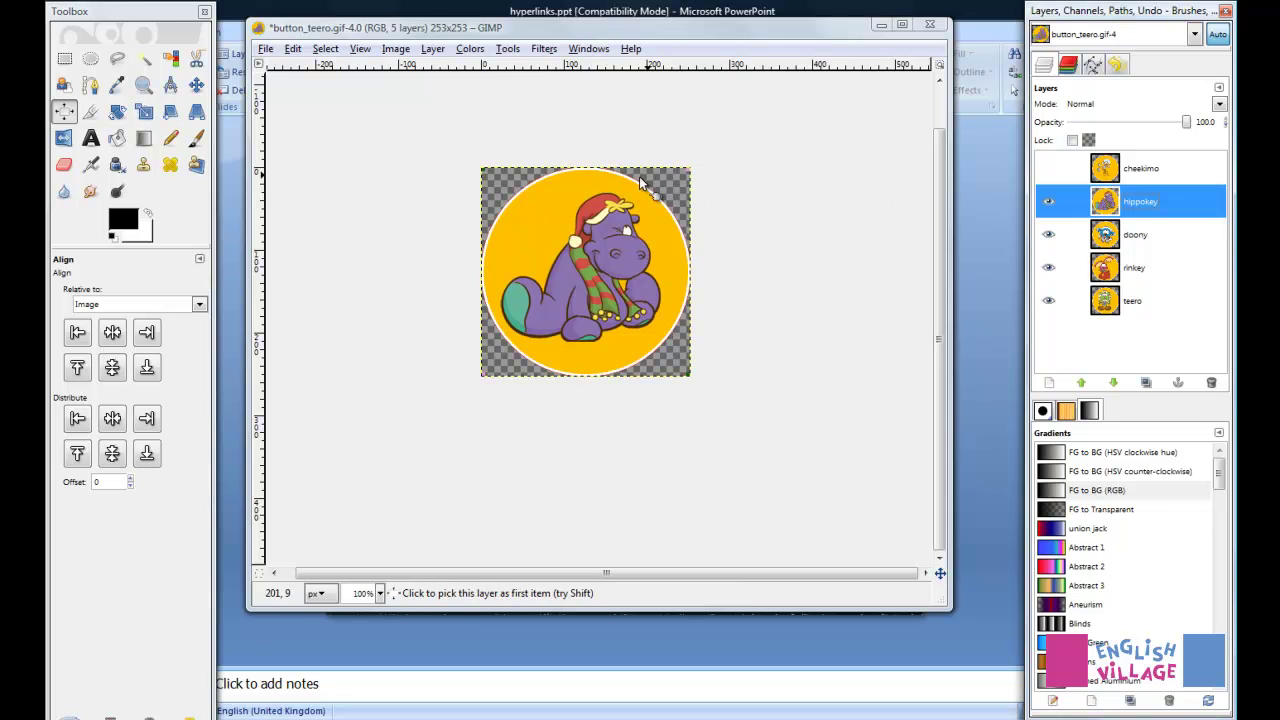
{"action": "left_click", "coordinate": [1050, 202]}
{"action": "left_click", "coordinate": [1050, 235]}
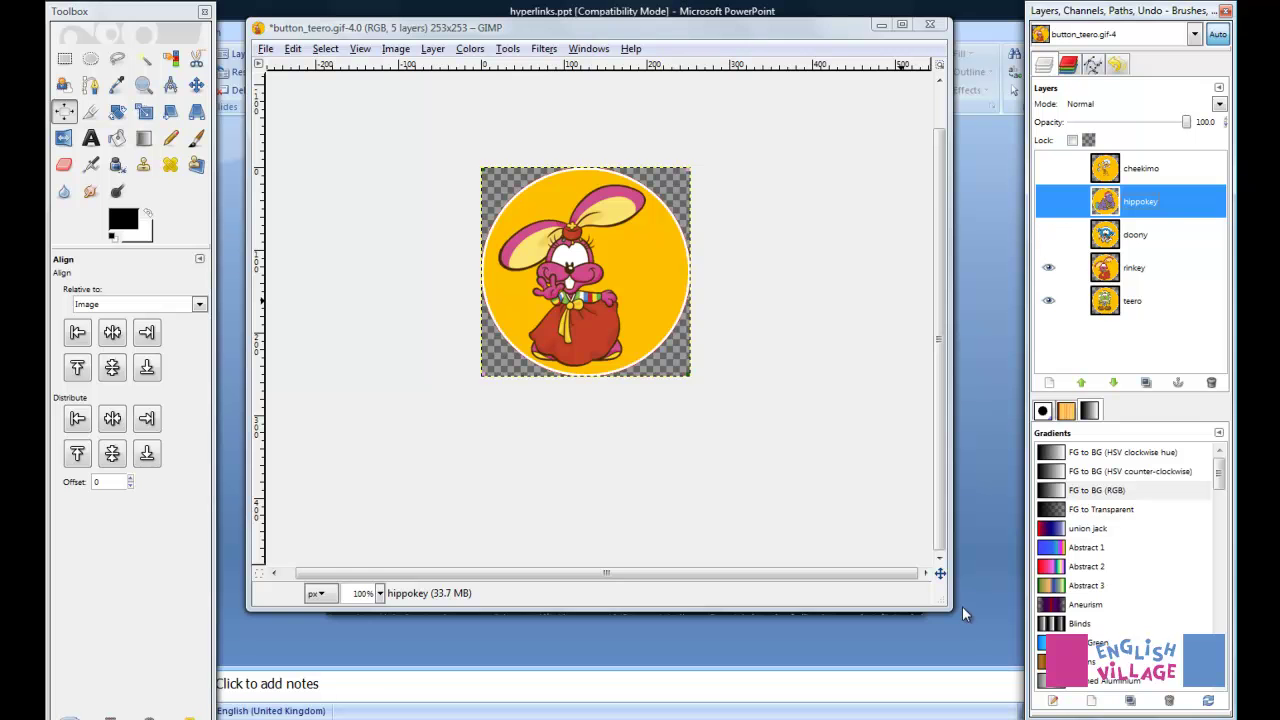
{"action": "key", "text": "alt+Tab"}
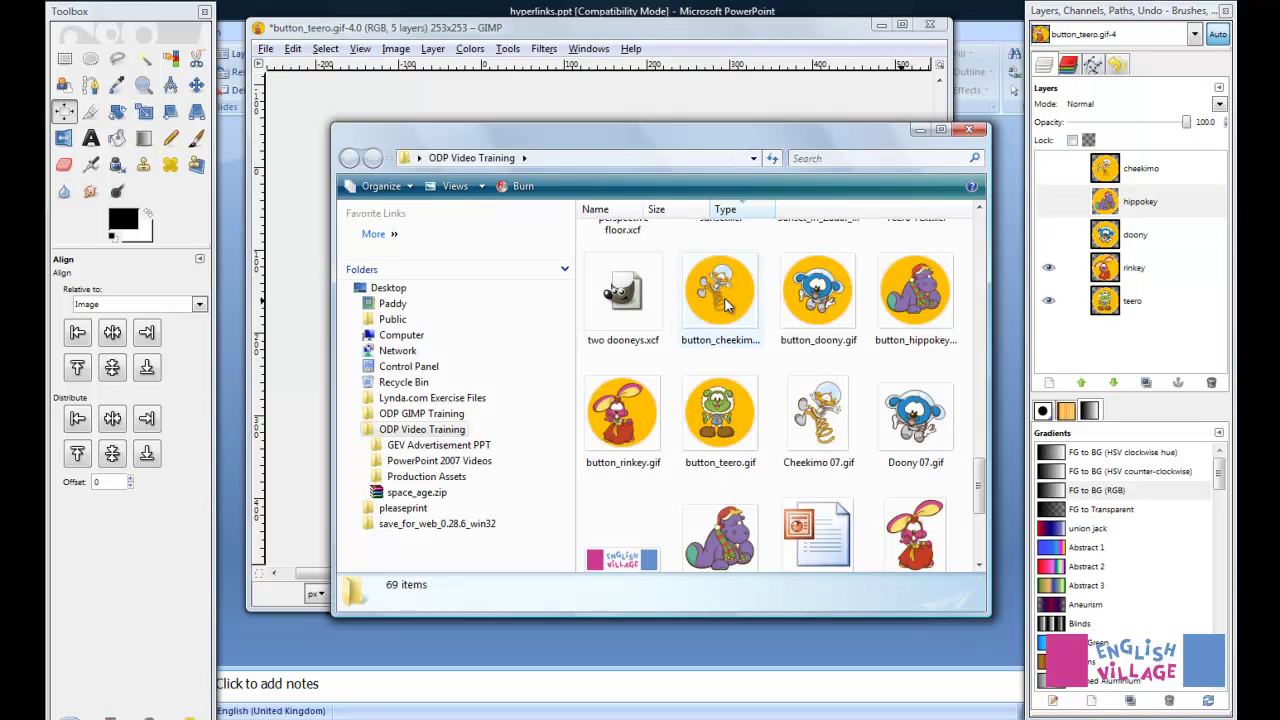
{"action": "mouse_move", "coordinate": [707, 348]}
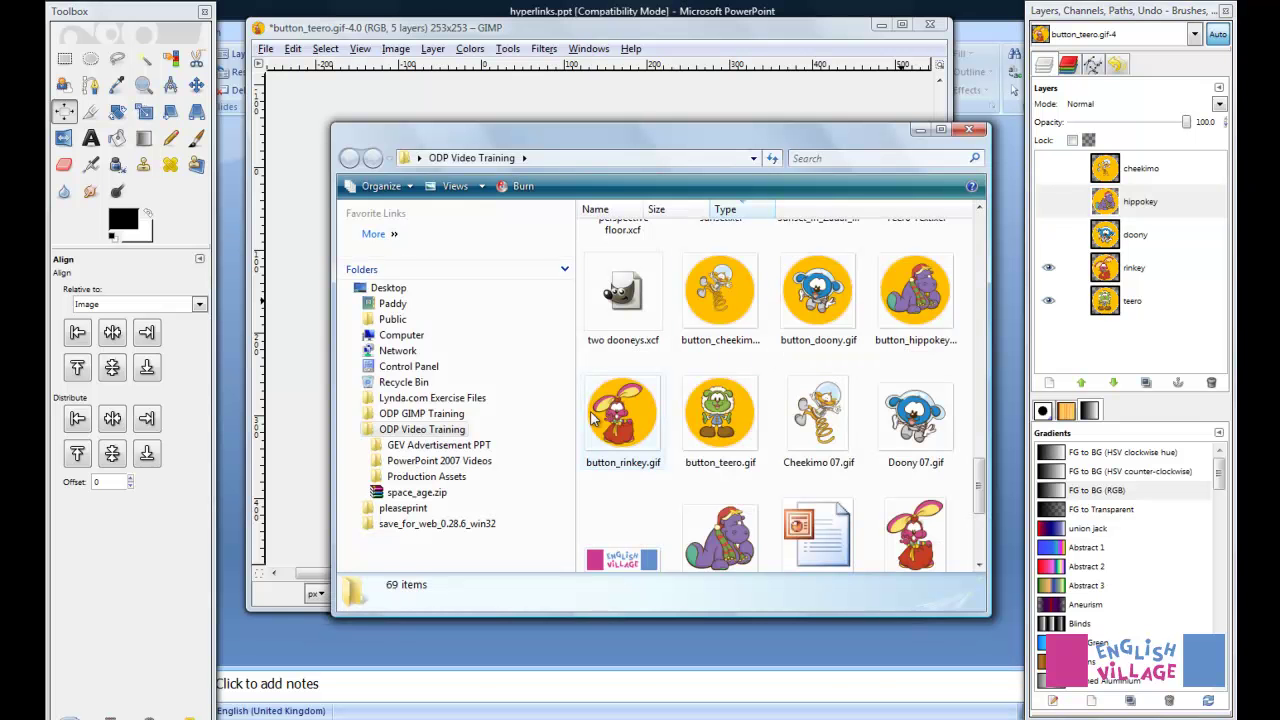
Insert button_cheekimo.gif through button_teero.gif as pictures on slide 2 of hyperlinks.ppt.
{"action": "left_click", "coordinate": [906, 99]}
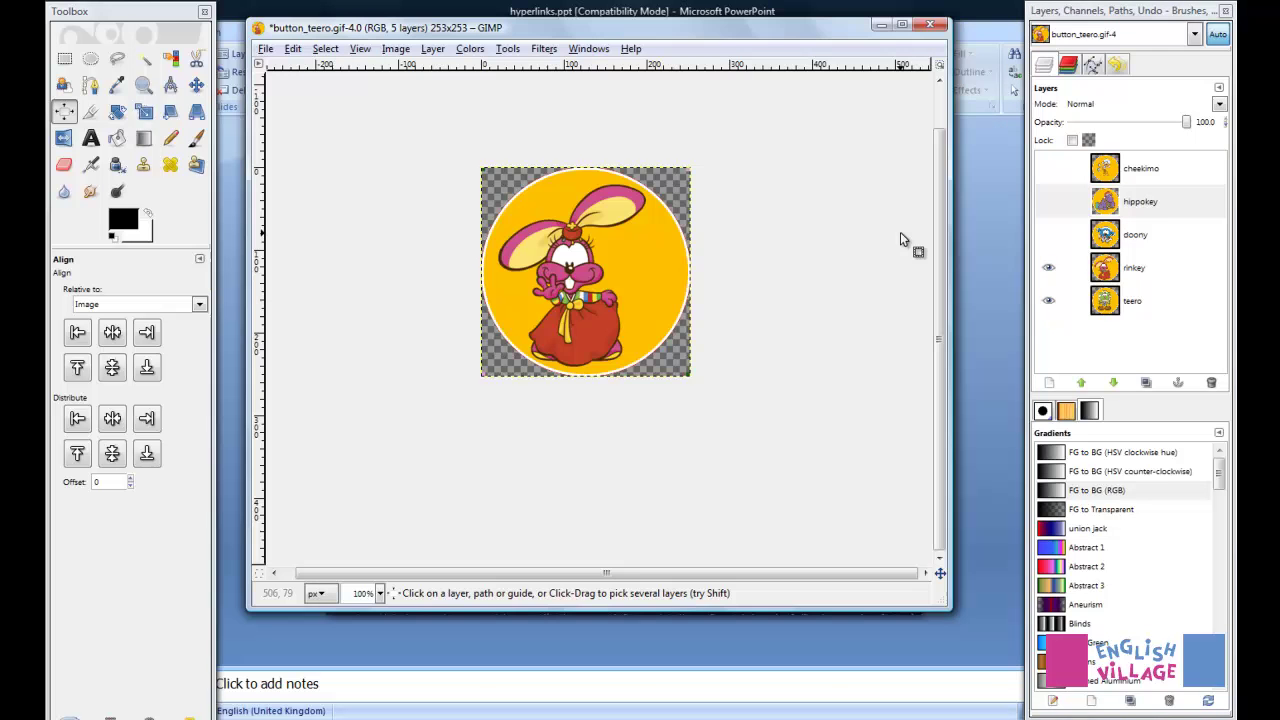
{"action": "left_click", "coordinate": [585, 716]}
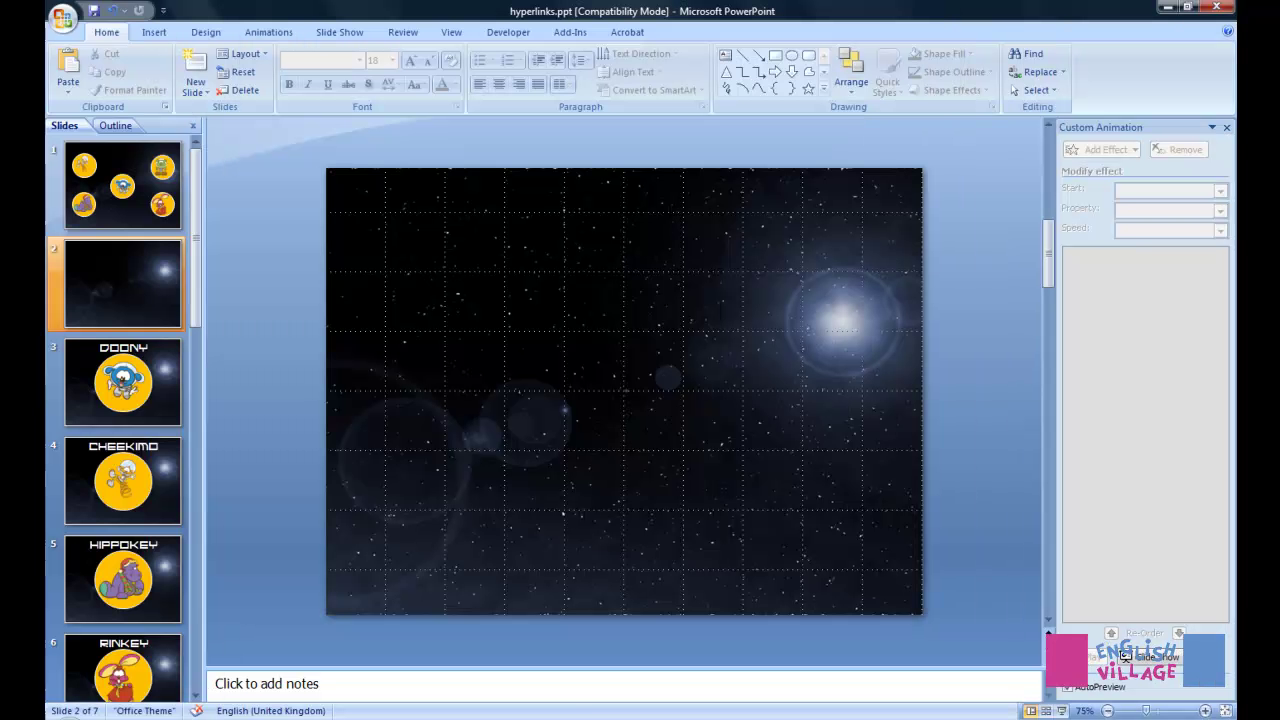
{"action": "left_click", "coordinate": [155, 32]}
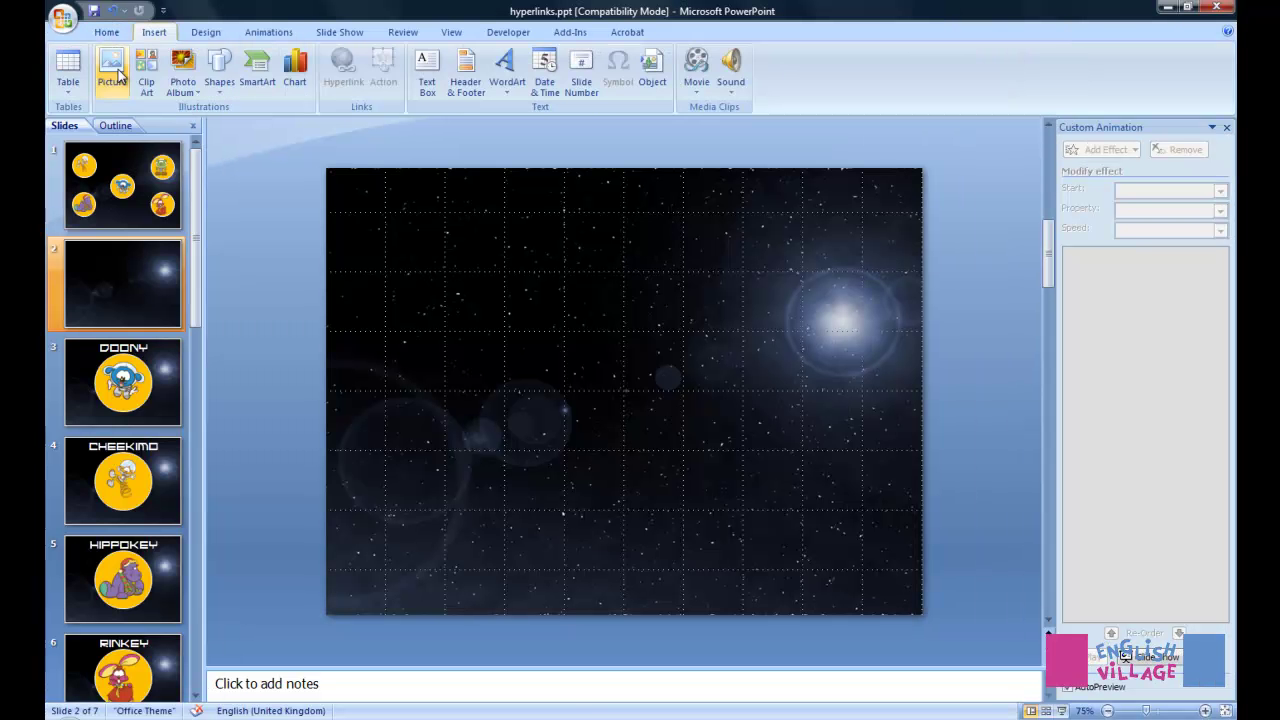
{"action": "left_click", "coordinate": [112, 72]}
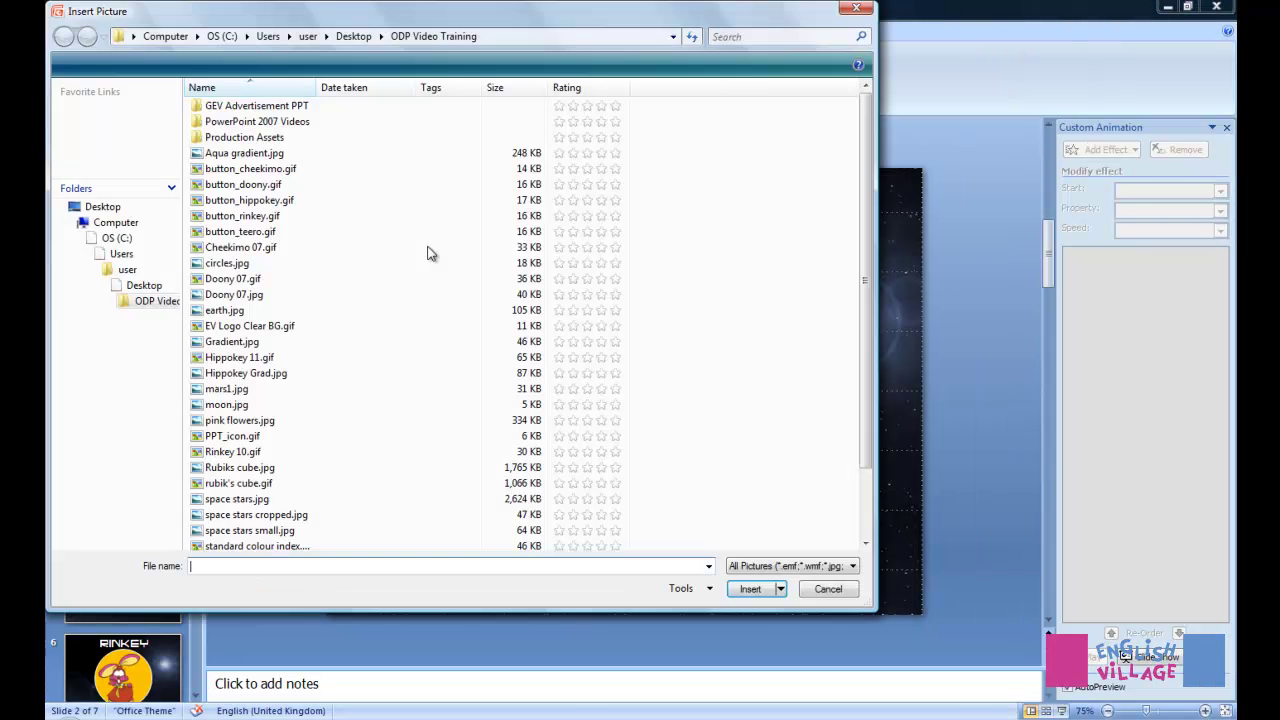
{"action": "left_click", "coordinate": [250, 170]}
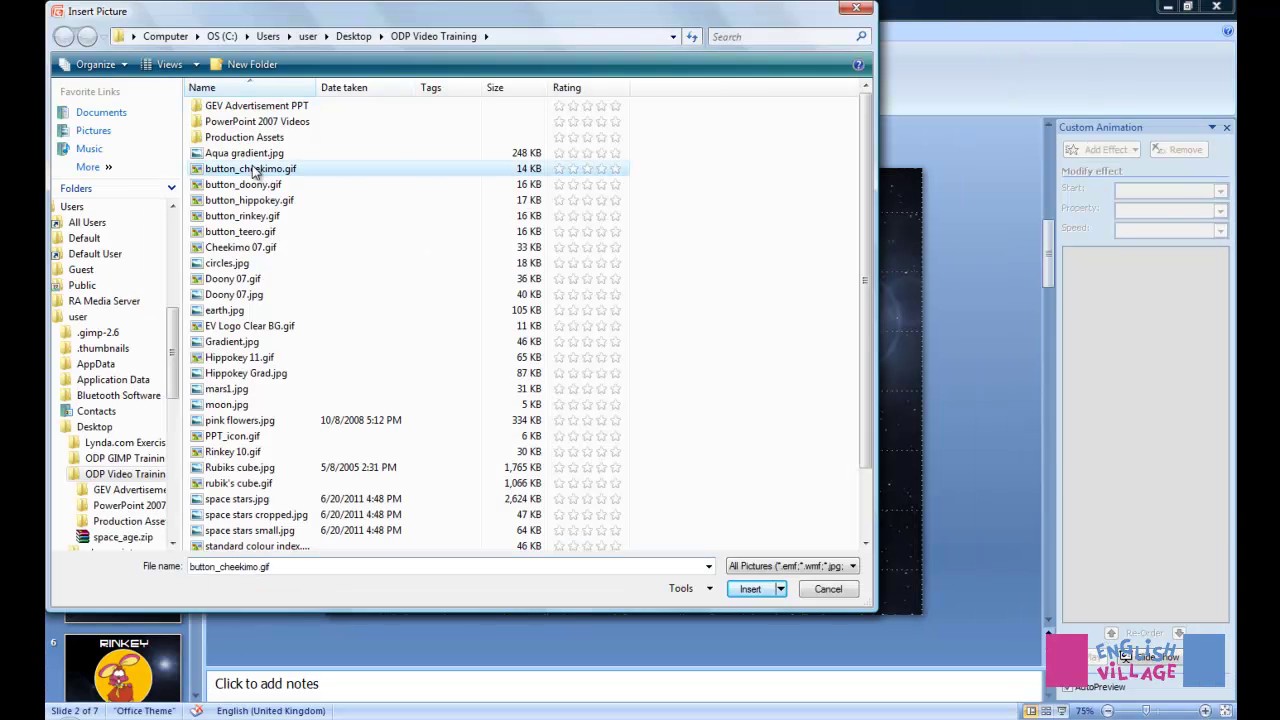
{"action": "left_click", "coordinate": [243, 234], "text": "shift"}
{"action": "left_click", "coordinate": [749, 589]}
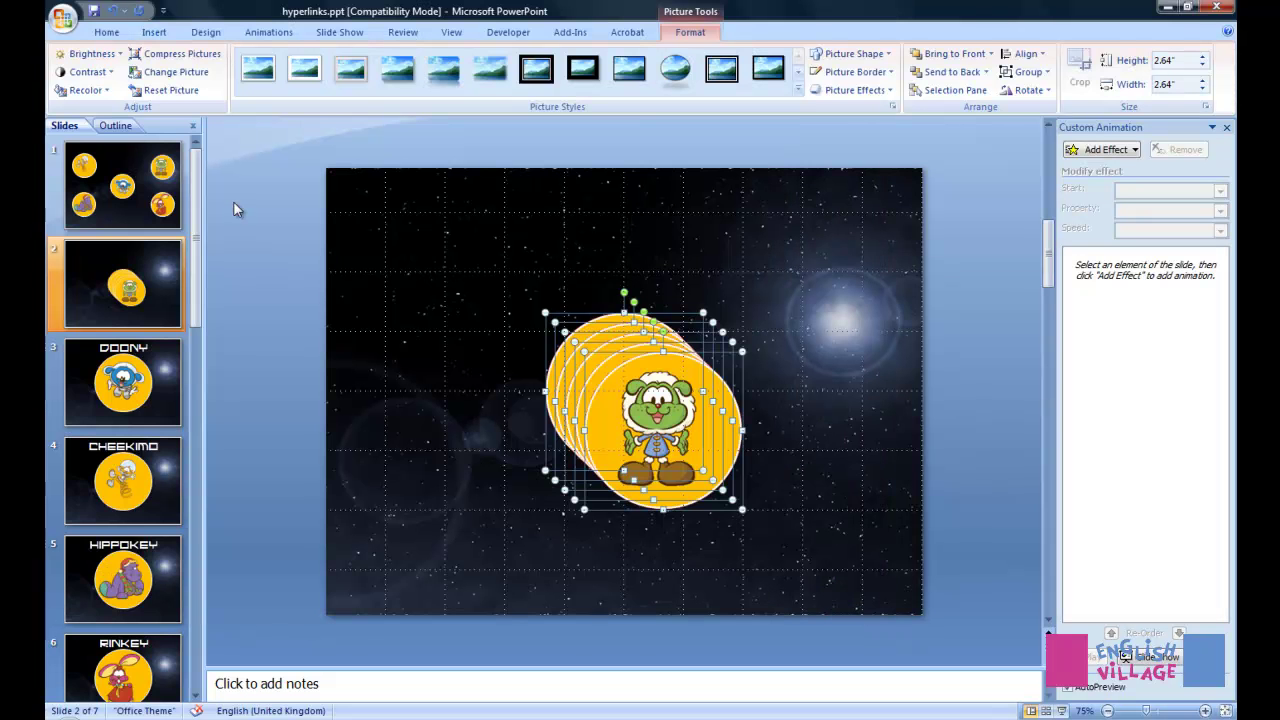
Using slide 1 as reference, drag the sheep, rabbit, hippo and Doony buttons to slide 2's corners.
{"action": "left_click", "coordinate": [141, 188]}
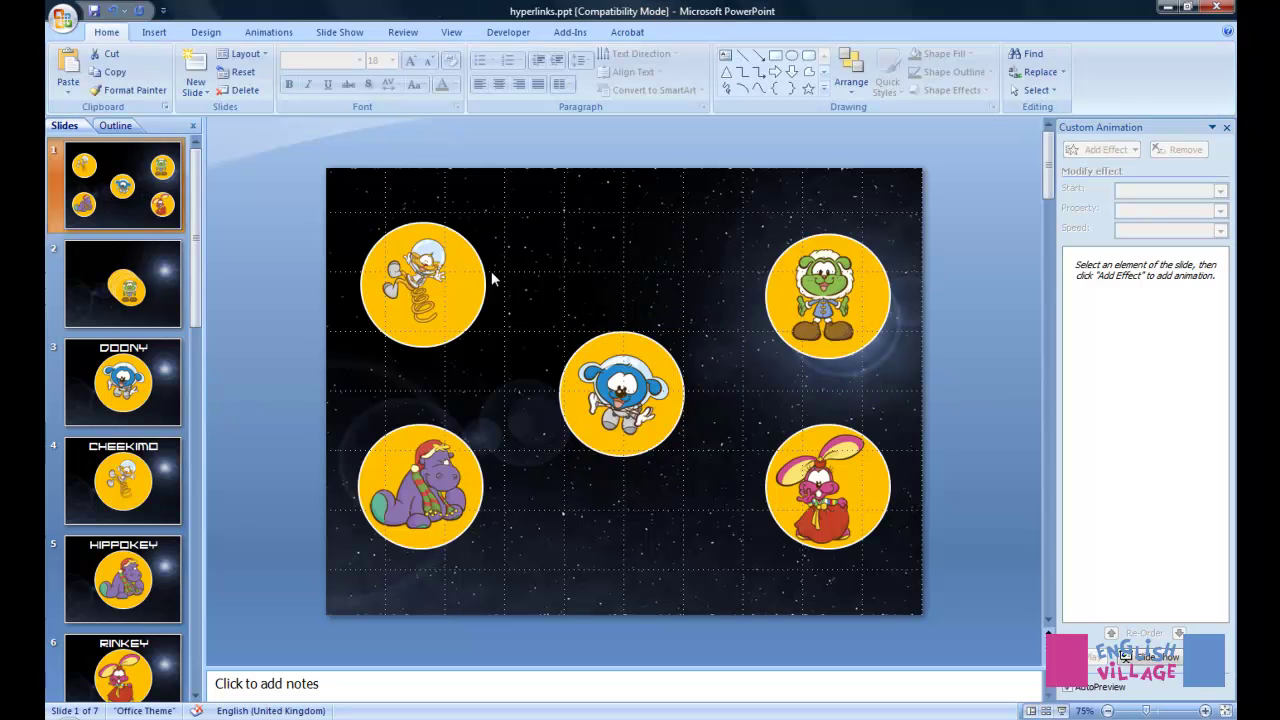
{"action": "left_click", "coordinate": [157, 307]}
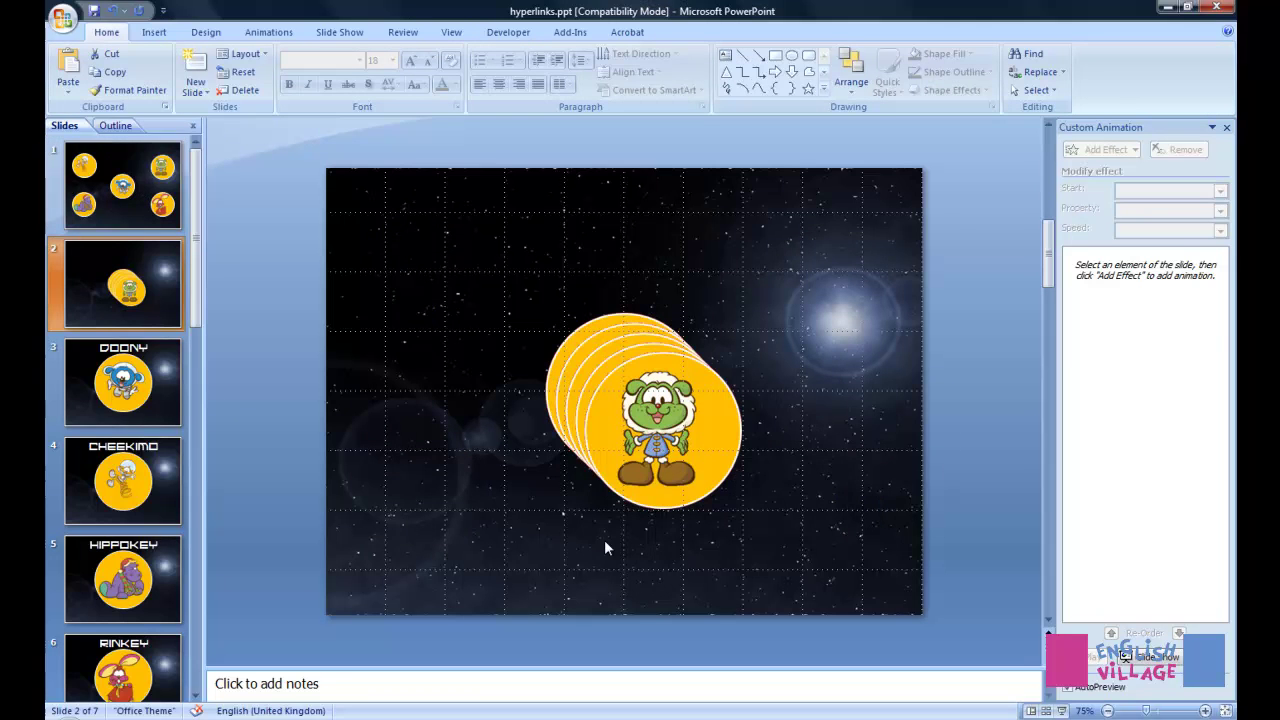
{"action": "left_click_drag", "start_coordinate": [669, 427], "coordinate": [829, 292]}
{"action": "left_click_drag", "start_coordinate": [657, 423], "coordinate": [467, 503]}
{"action": "left_click_drag", "start_coordinate": [603, 425], "coordinate": [772, 525]}
{"action": "left_click_drag", "start_coordinate": [605, 397], "coordinate": [454, 263]}
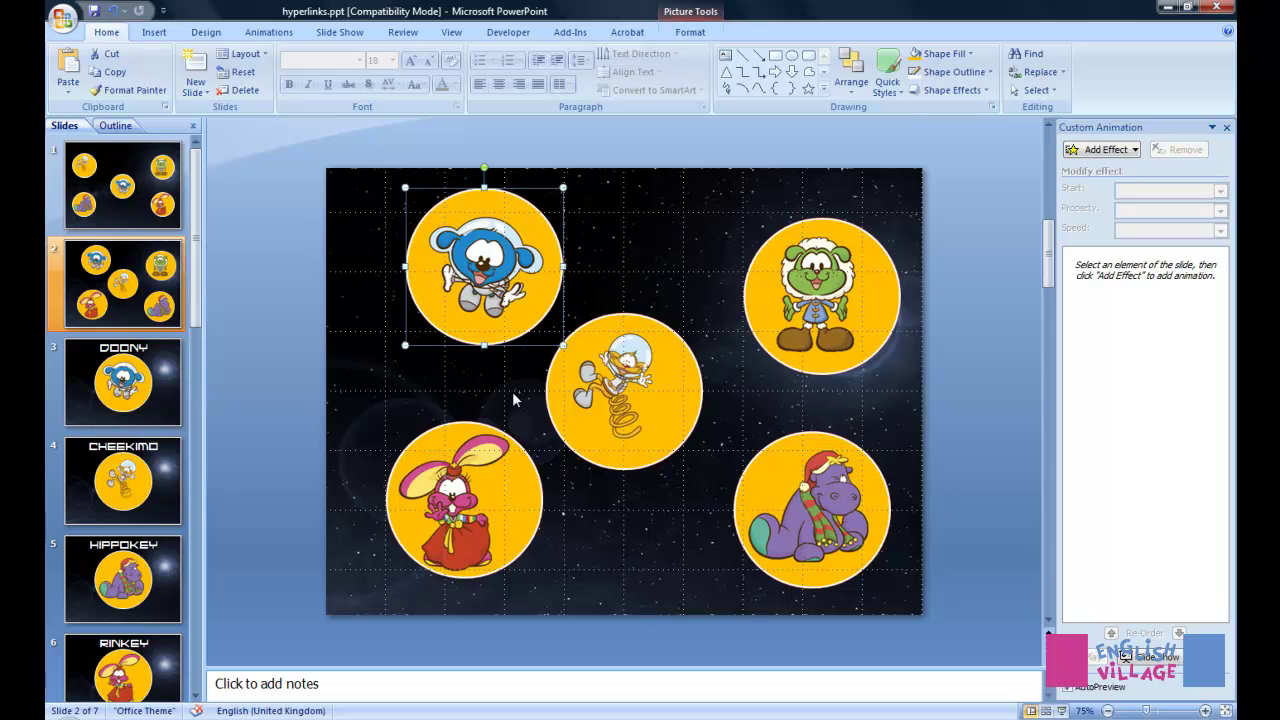
Select all five button pictures and apply Align Center and Align Top to them.
{"action": "key", "text": "ctrl+a"}
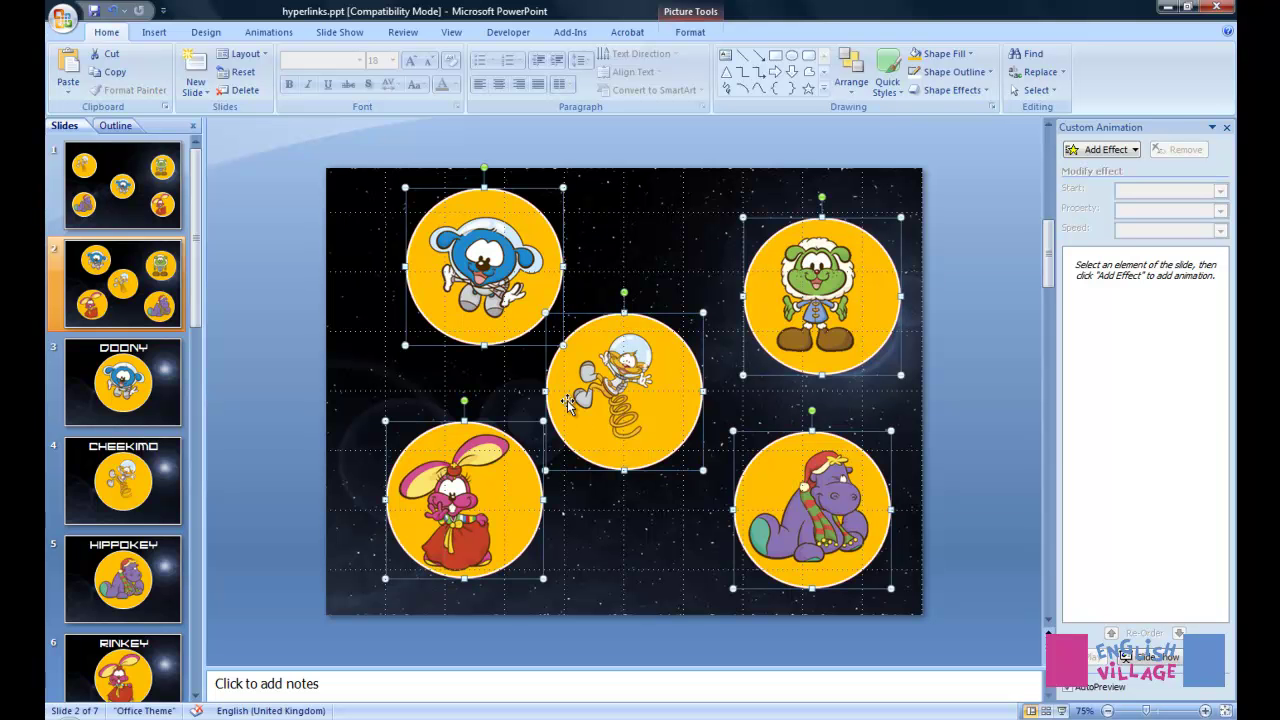
{"action": "left_click", "coordinate": [852, 88]}
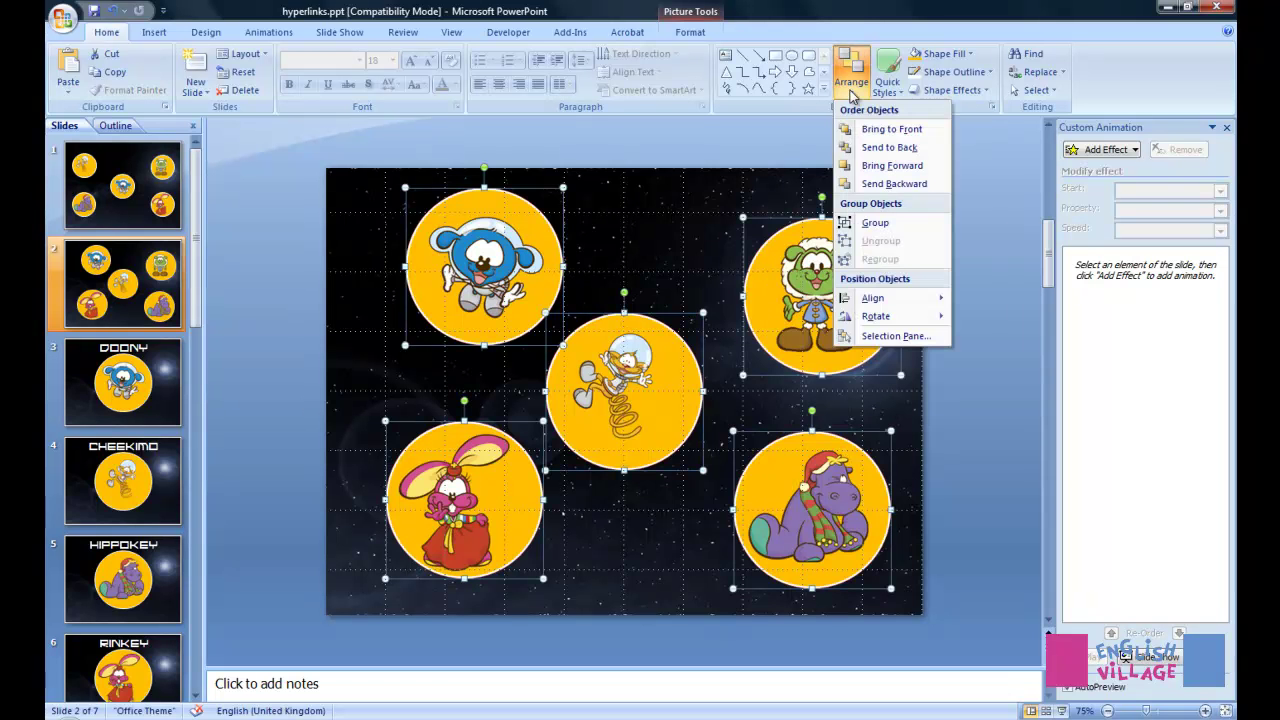
{"action": "mouse_move", "coordinate": [882, 302]}
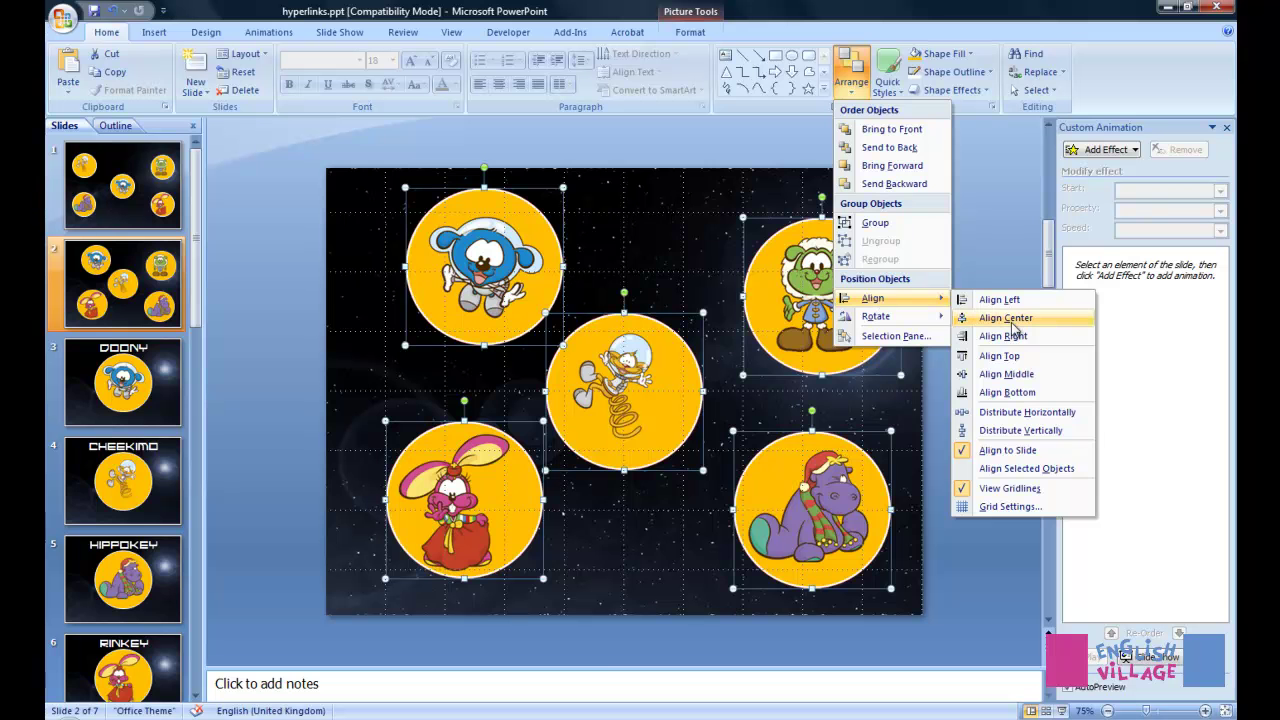
{"action": "left_click", "coordinate": [1006, 318]}
{"action": "left_click", "coordinate": [851, 82]}
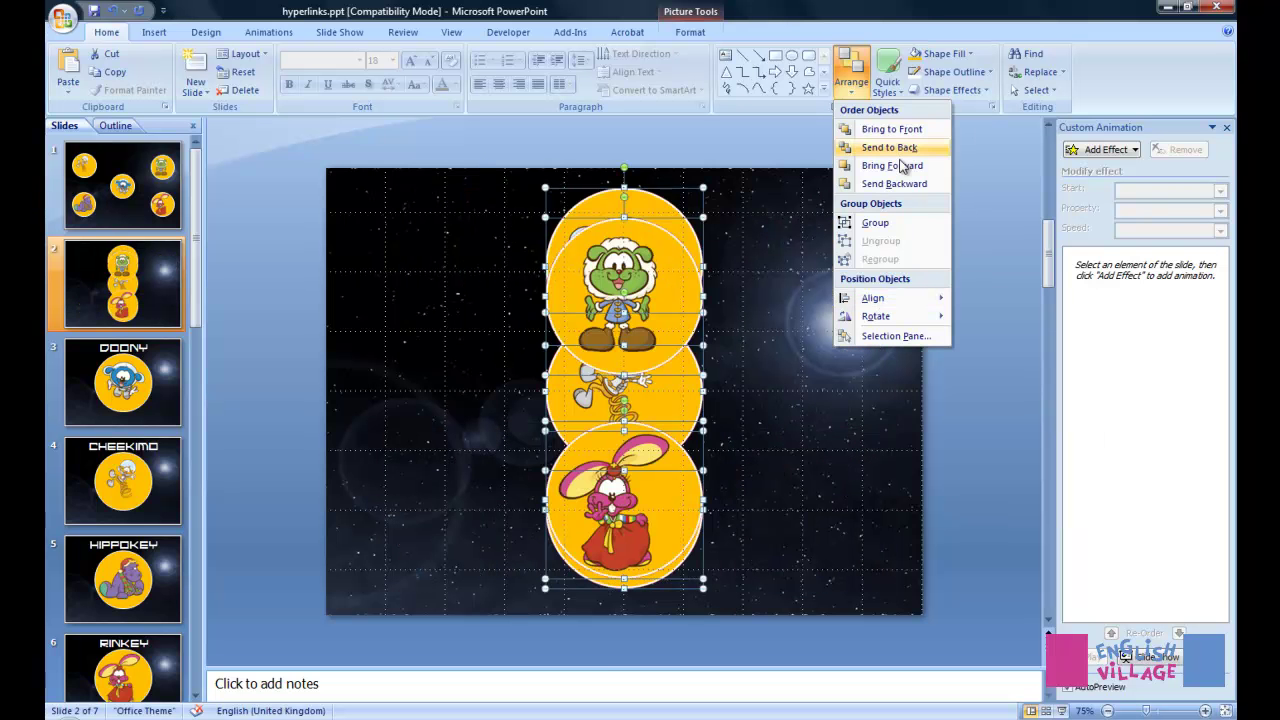
{"action": "mouse_move", "coordinate": [893, 300]}
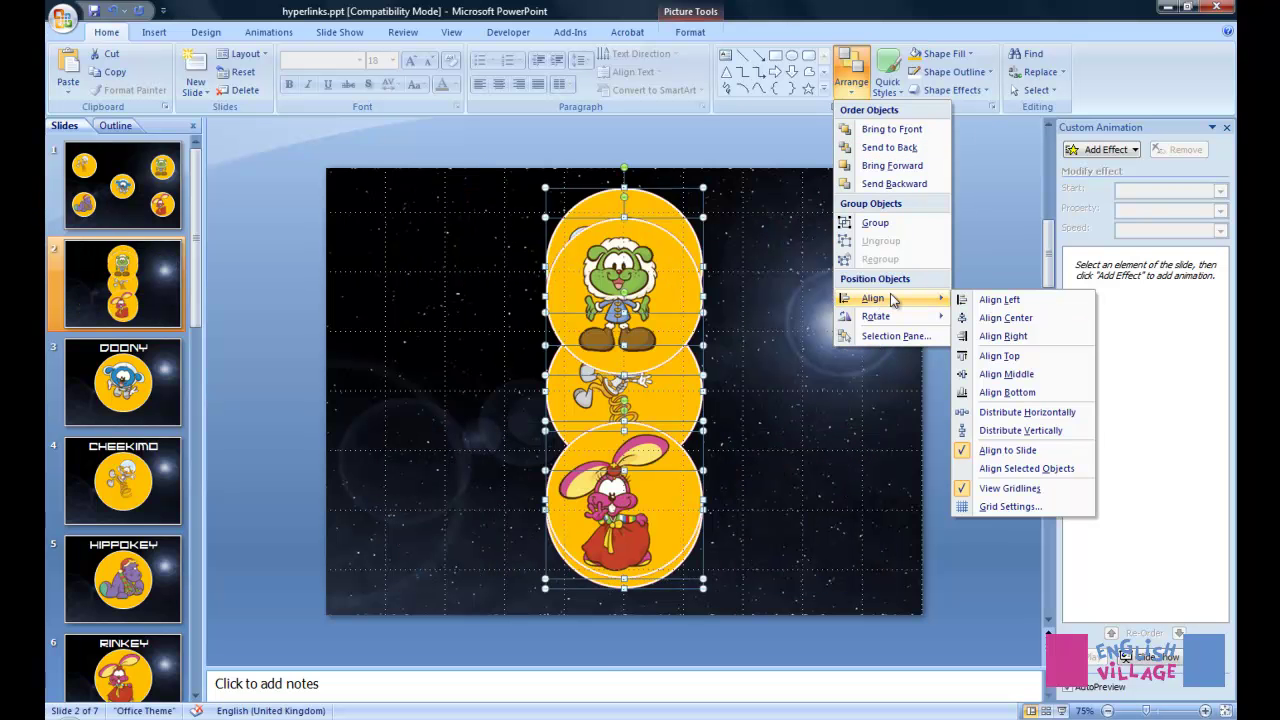
{"action": "left_click", "coordinate": [1000, 356]}
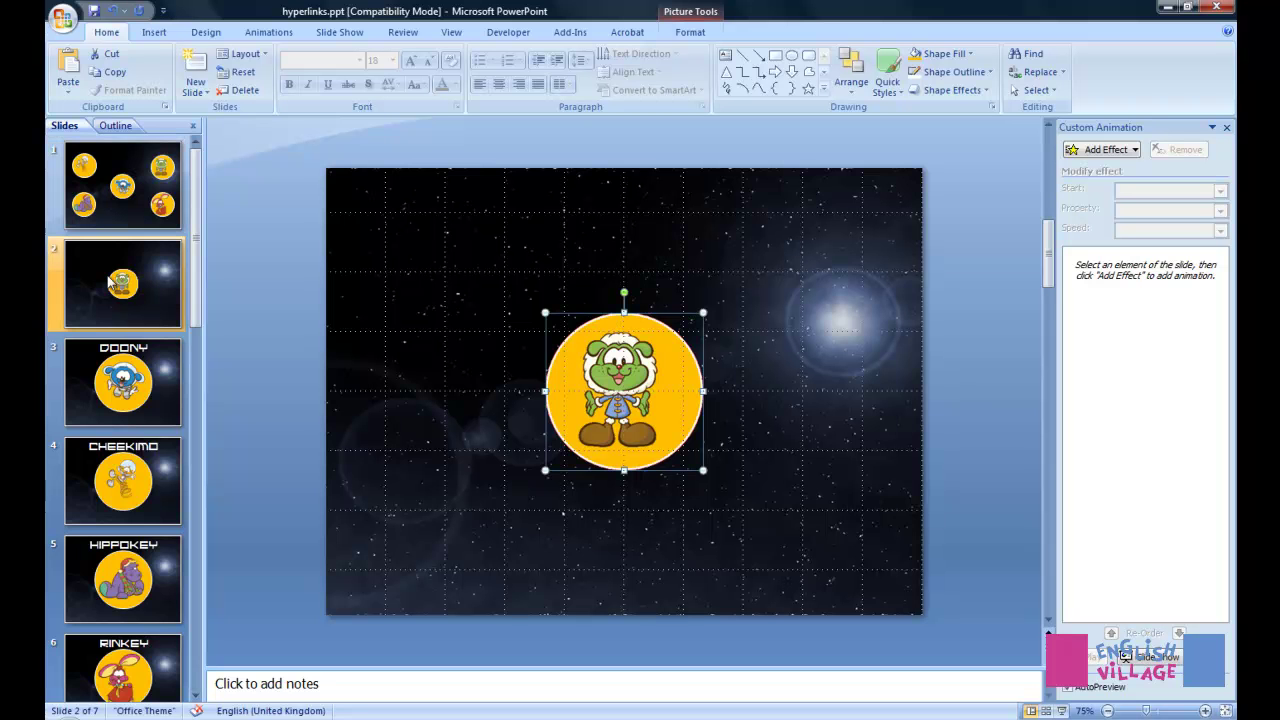
Send slide 1's green sheep button one layer backward.
{"action": "left_click", "coordinate": [122, 180]}
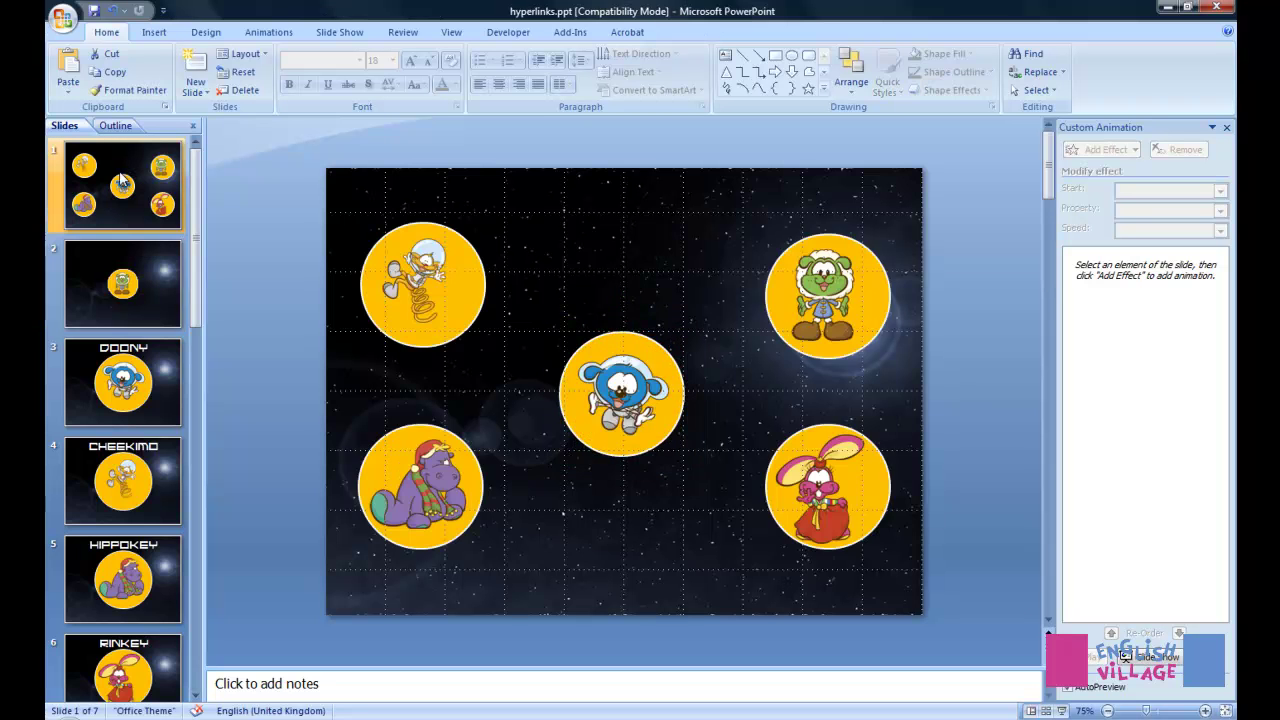
{"action": "left_click", "coordinate": [876, 290]}
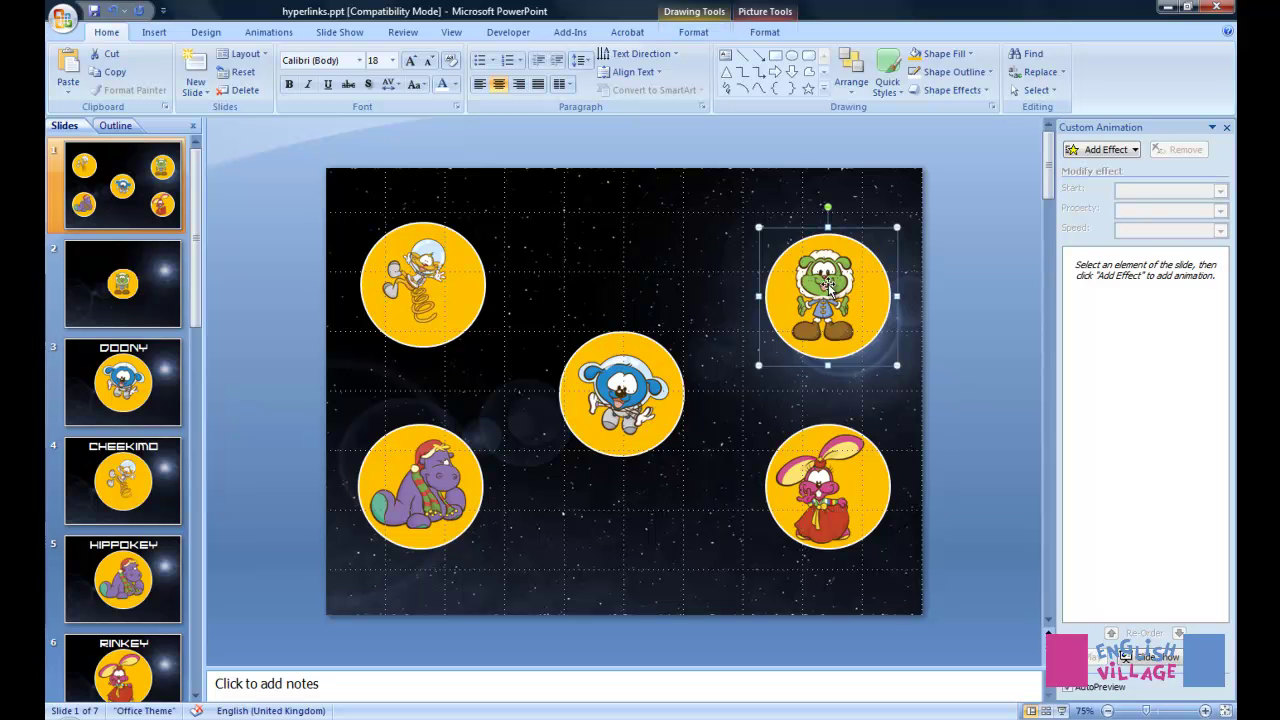
{"action": "left_click", "coordinate": [868, 93]}
{"action": "left_click", "coordinate": [887, 189]}
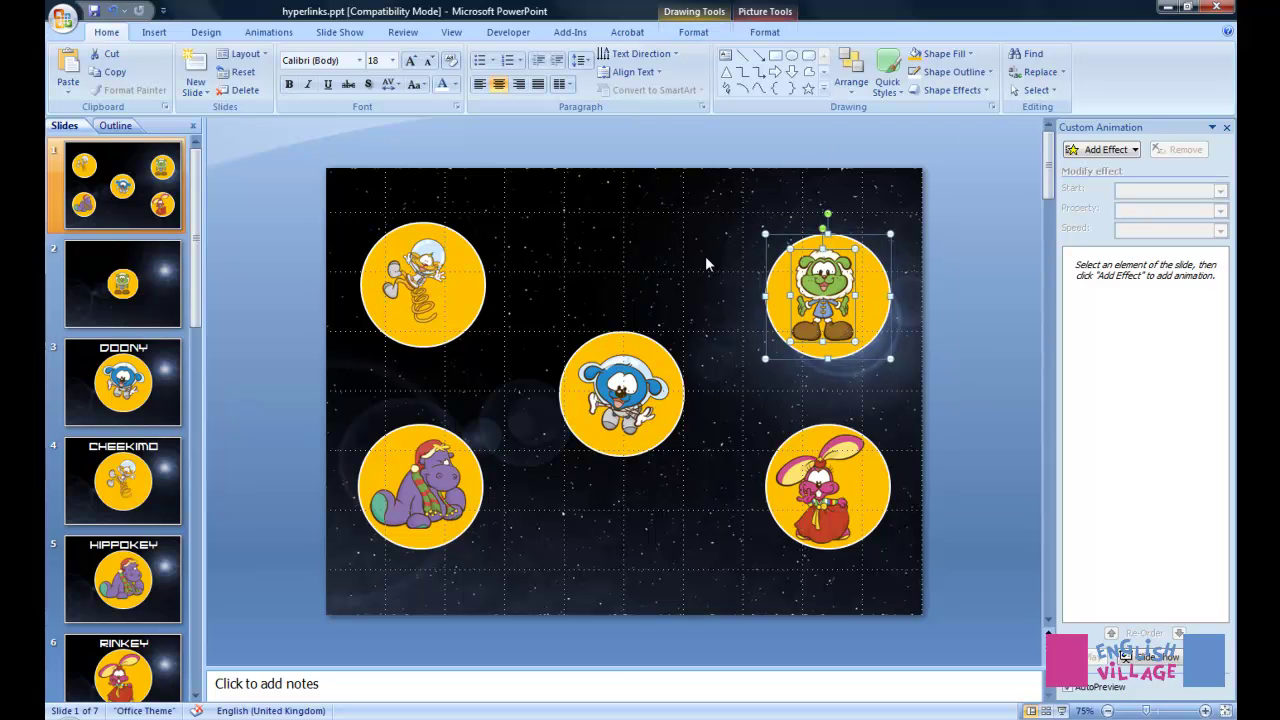
Check the sheep button's size on slide 1, then go to slide 2.
{"action": "left_click", "coordinate": [882, 266]}
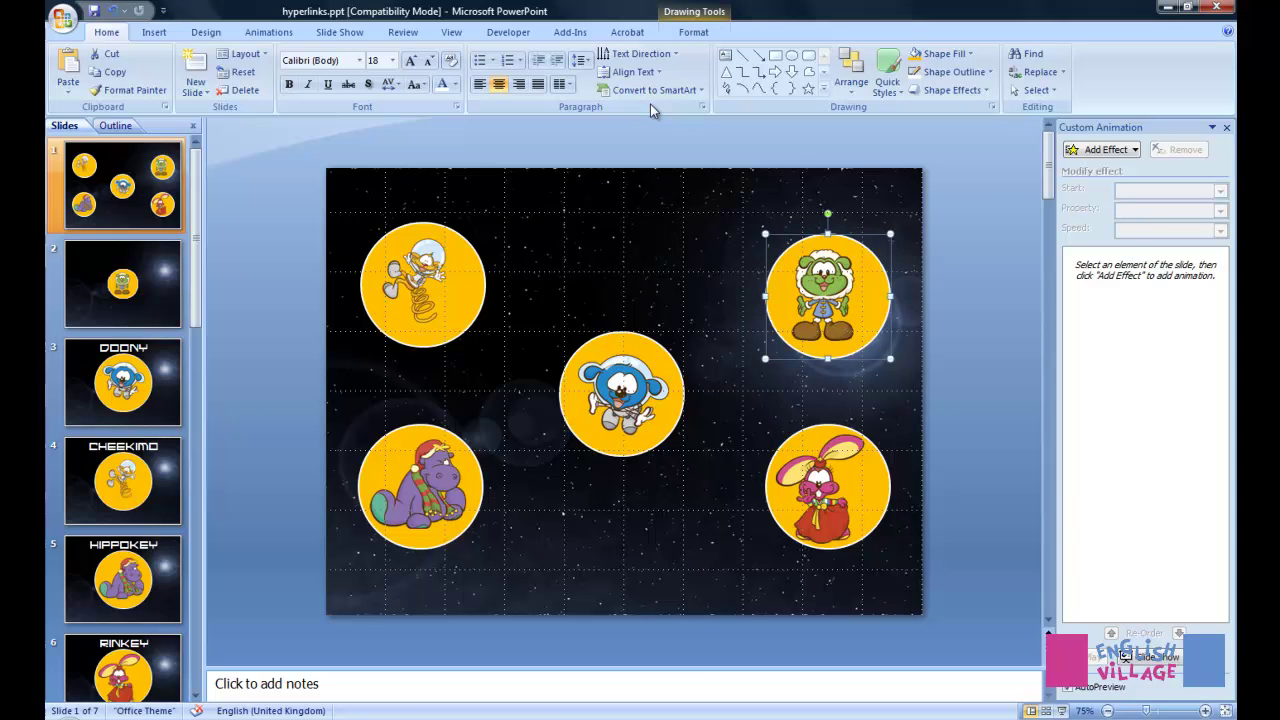
{"action": "left_click", "coordinate": [692, 32]}
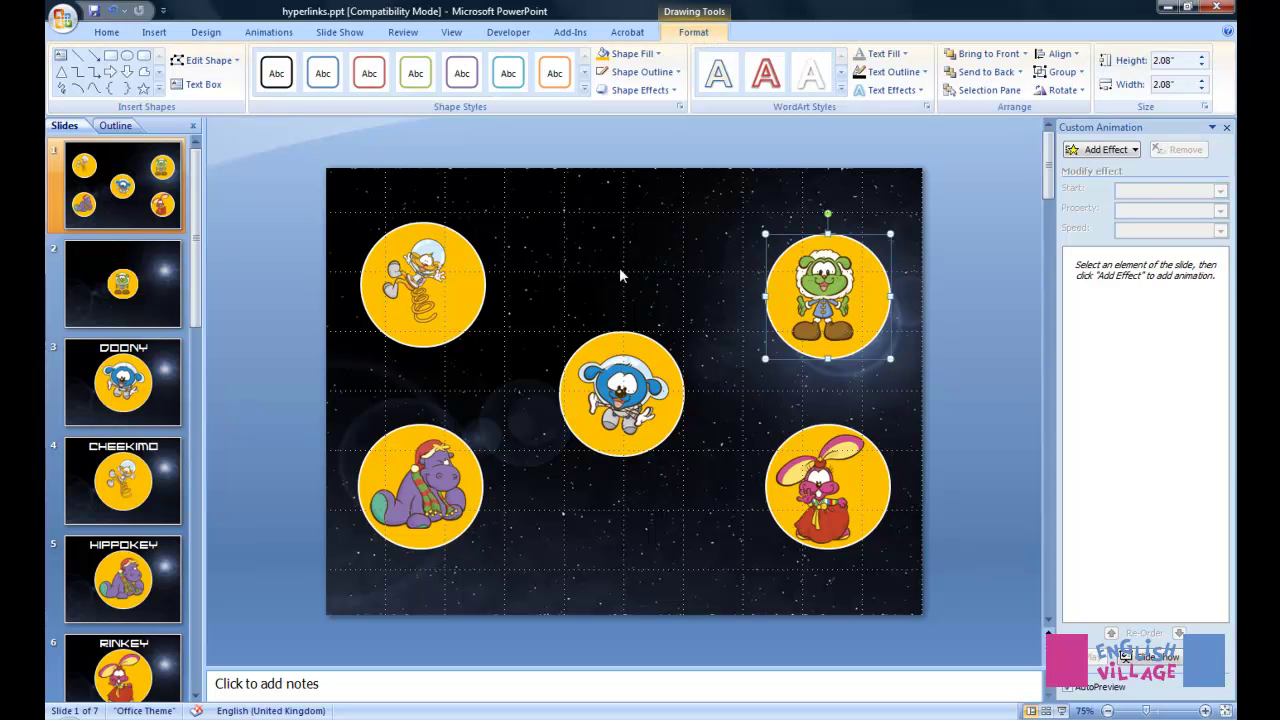
{"action": "left_click", "coordinate": [181, 278]}
Set the slide 2 sheep picture's height and width both to 2.08".
{"action": "left_click", "coordinate": [525, 366]}
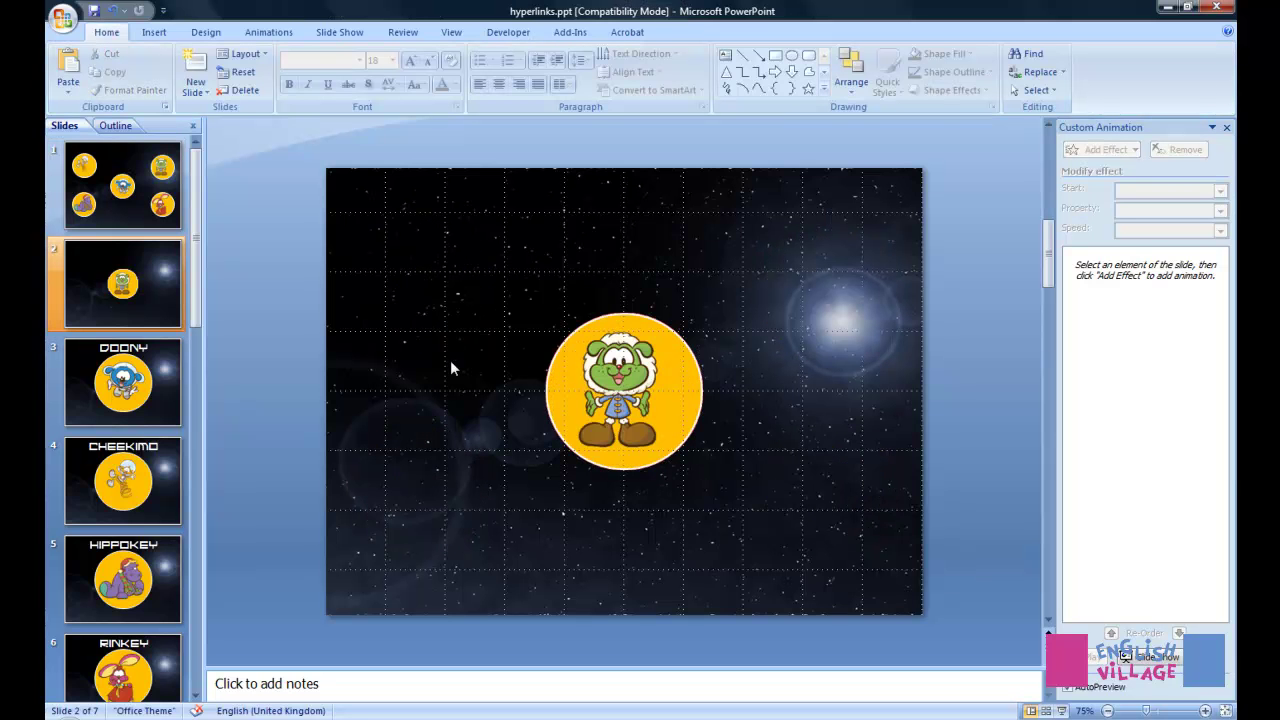
{"action": "left_click", "coordinate": [624, 335]}
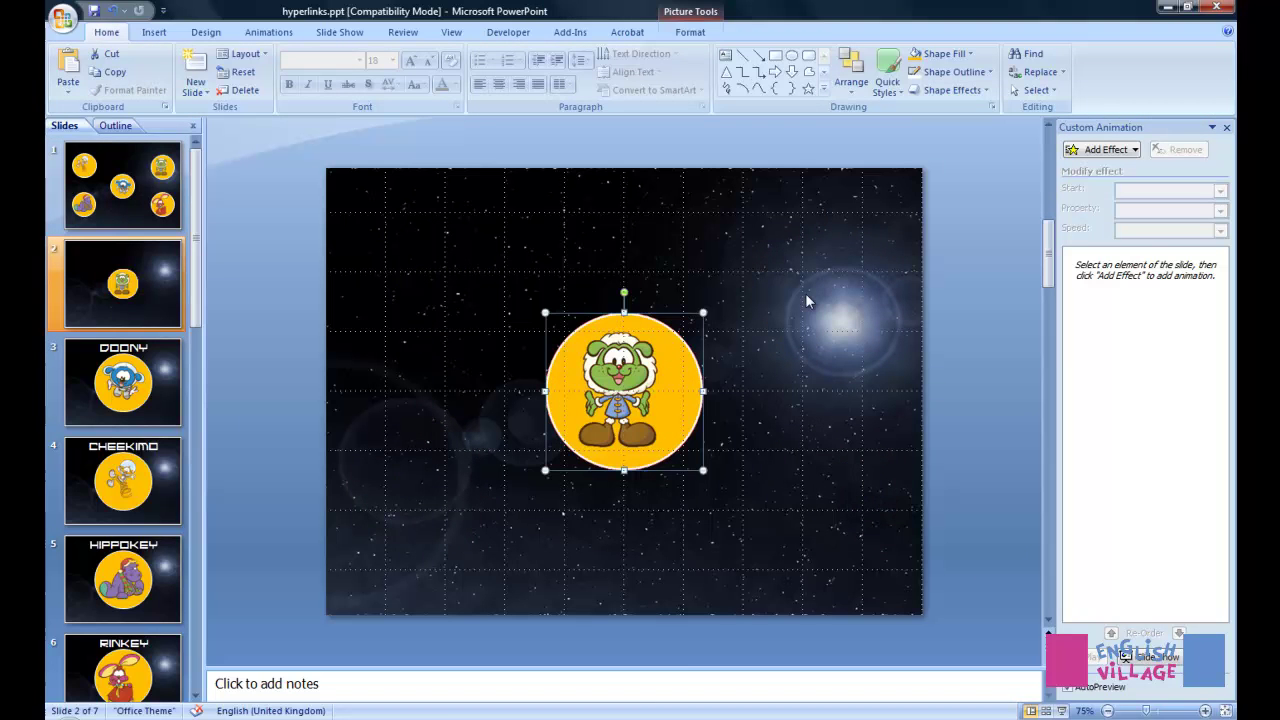
{"action": "left_click", "coordinate": [680, 34]}
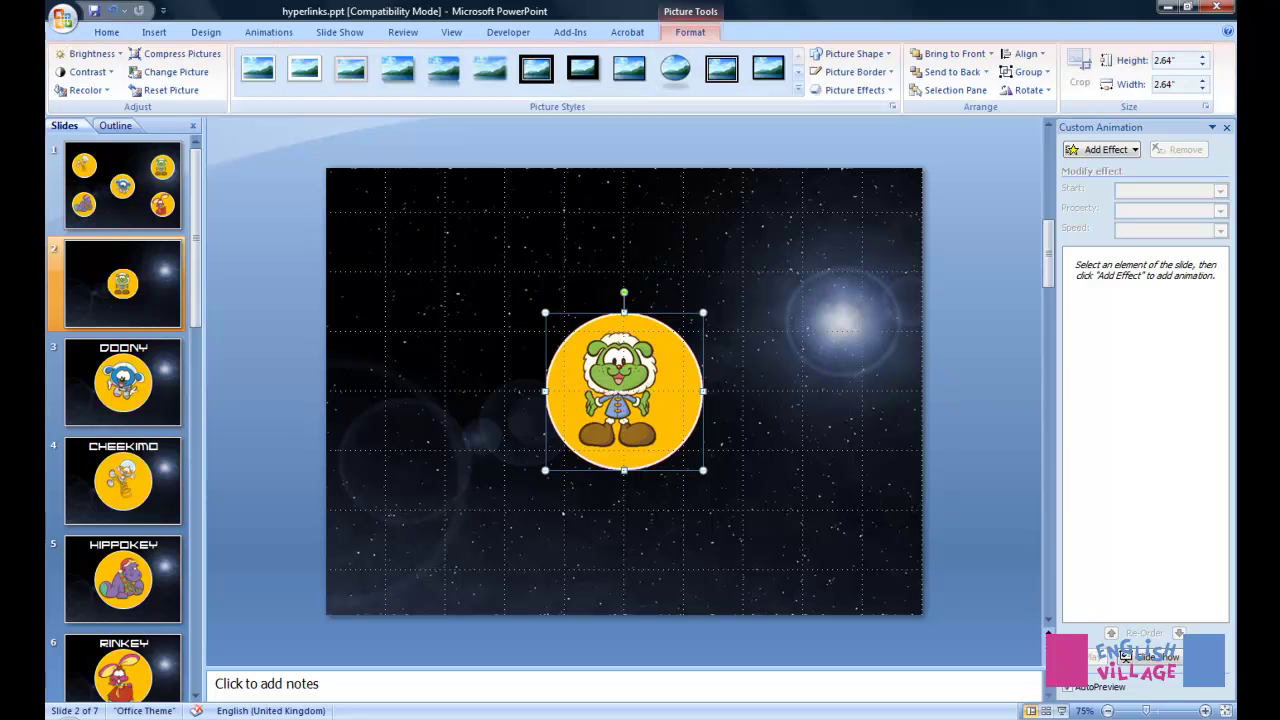
{"action": "left_click", "coordinate": [1178, 62]}
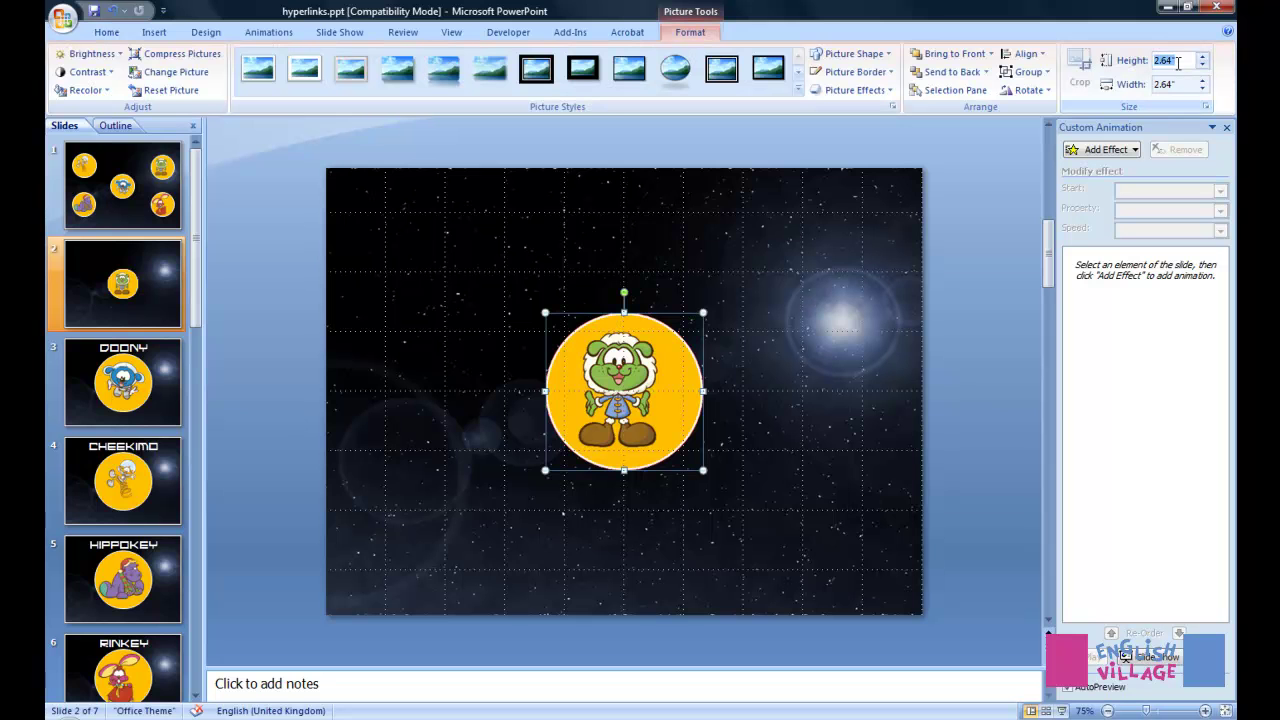
{"action": "key", "text": "Return"}
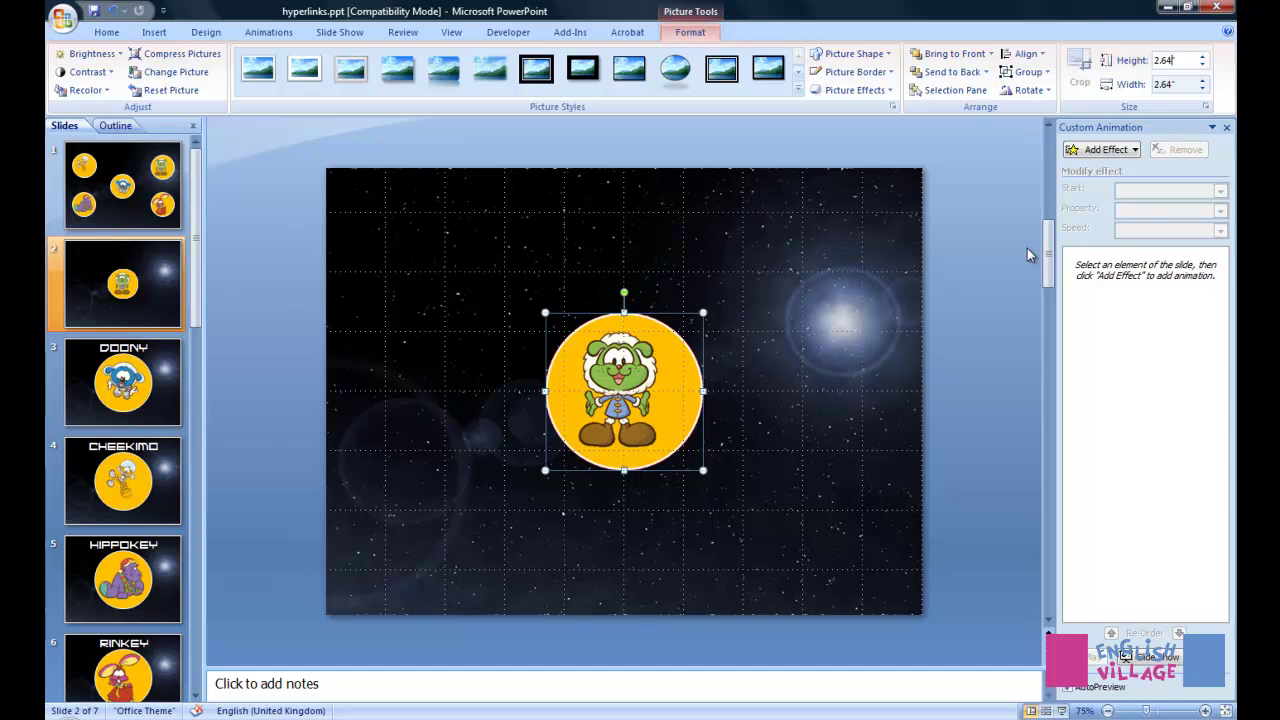
{"action": "key", "text": "BackSpace"}
{"action": "key", "text": "BackSpace"}
{"action": "type", "text": "08"}
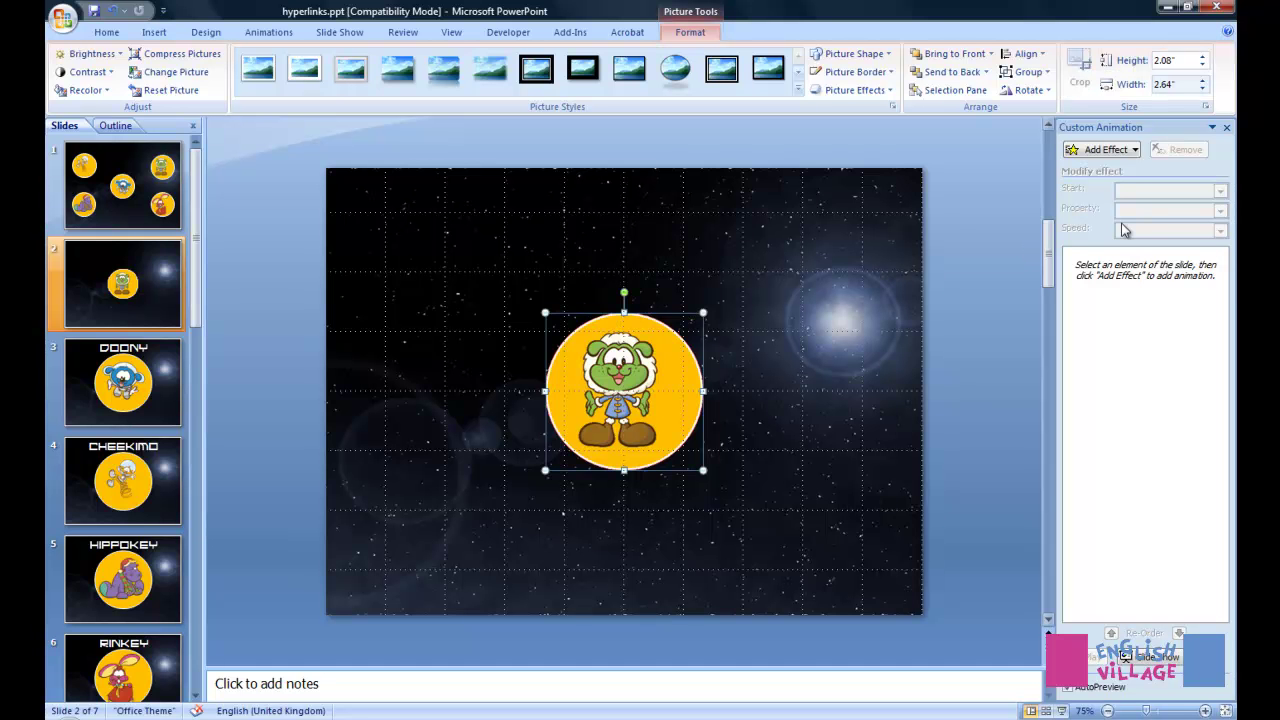
{"action": "left_click", "coordinate": [1172, 87]}
{"action": "key", "text": "Return"}
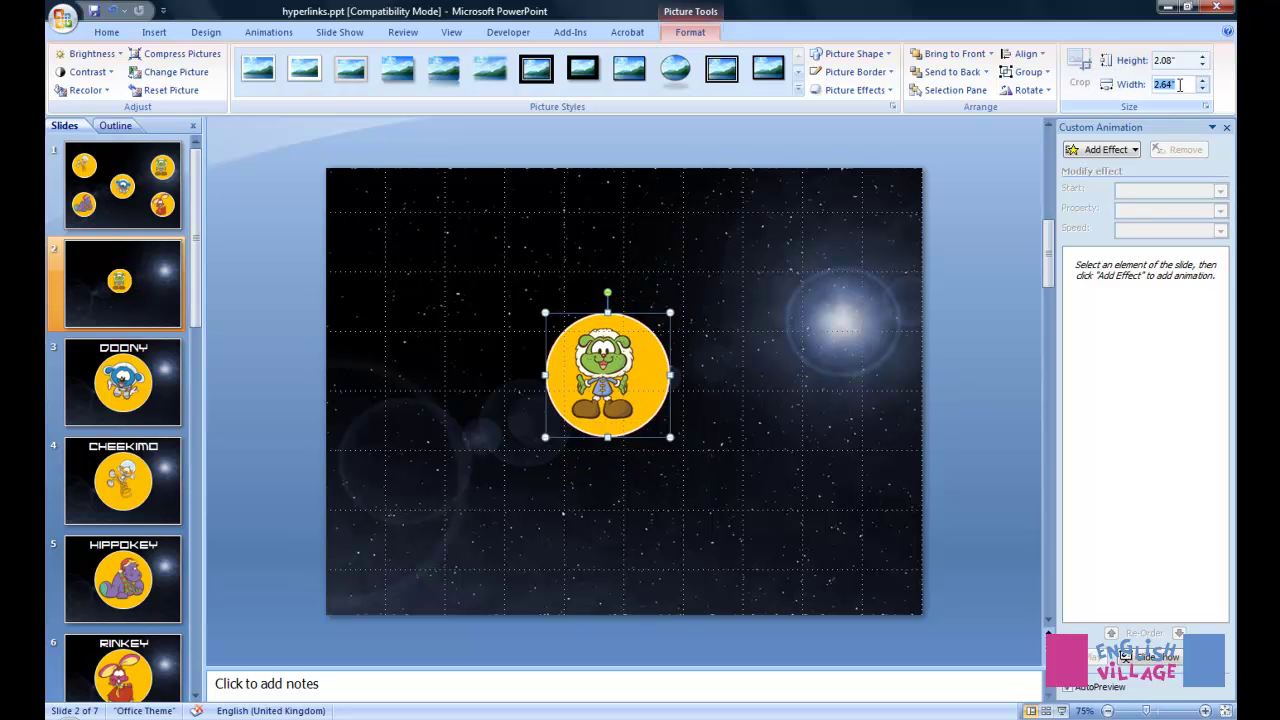
{"action": "left_click", "coordinate": [1178, 84]}
{"action": "key", "text": "BackSpace"}
{"action": "key", "text": "BackSpace"}
{"action": "key", "text": "BackSpace"}
{"action": "type", "text": ".08"}
{"action": "key", "text": "Return"}
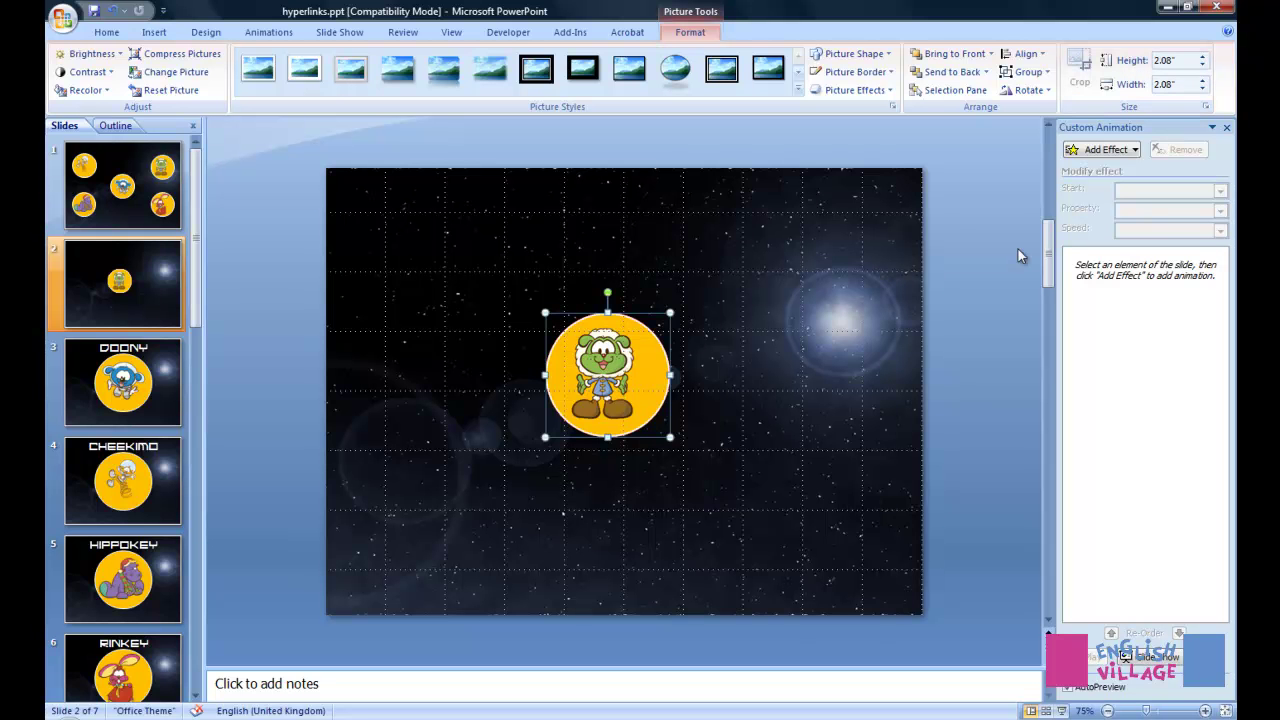
Drag the sheep, rabbit, hippo and Doony buttons off the stack to separate spots.
{"action": "left_click_drag", "start_coordinate": [614, 371], "coordinate": [533, 444]}
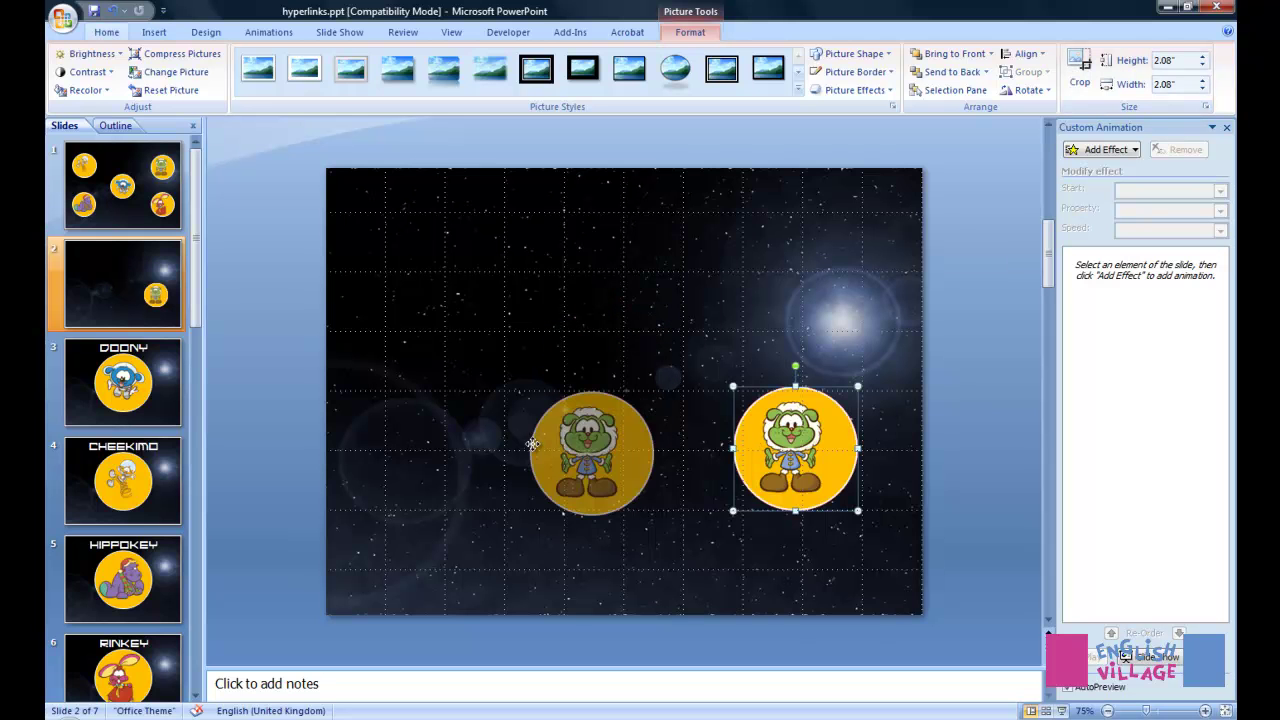
{"action": "left_click_drag", "start_coordinate": [533, 444], "coordinate": [453, 454]}
{"action": "left_click_drag", "start_coordinate": [795, 449], "coordinate": [569, 312]}
{"action": "left_click_drag", "start_coordinate": [569, 312], "coordinate": [593, 317]}
{"action": "left_click_drag", "start_coordinate": [795, 449], "coordinate": [798, 260]}
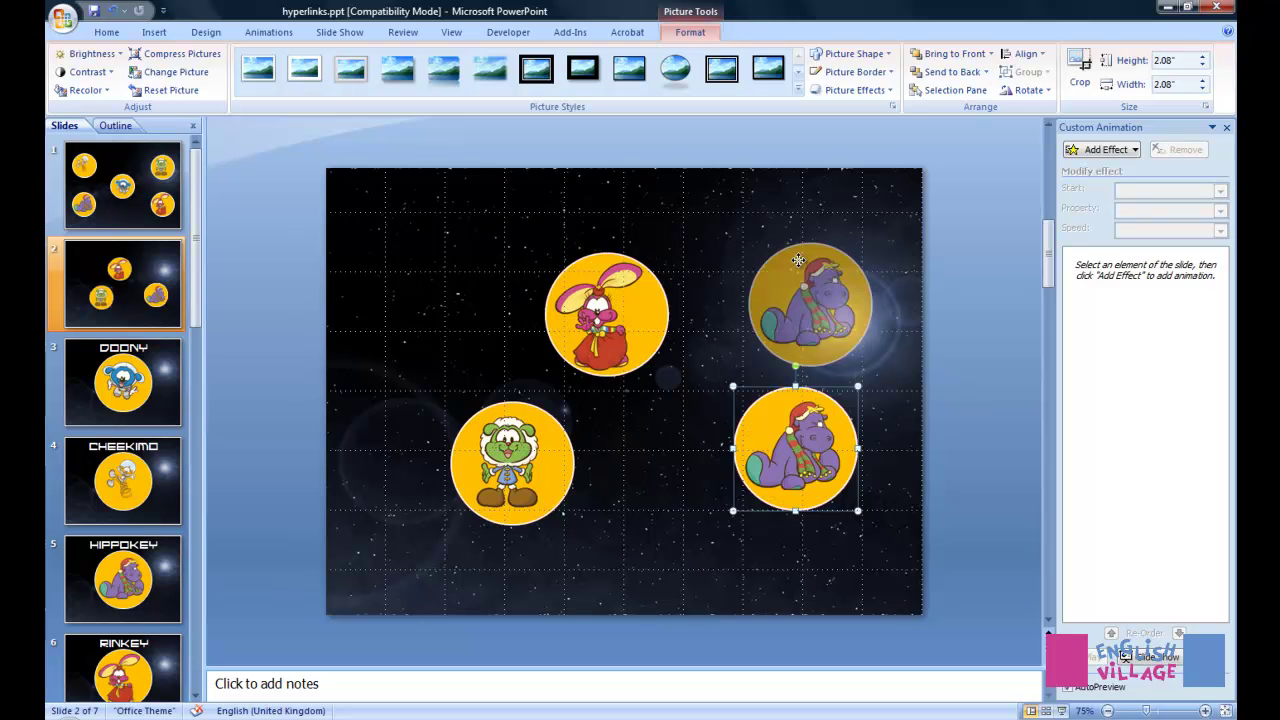
{"action": "left_click_drag", "start_coordinate": [798, 260], "coordinate": [803, 217]}
{"action": "left_click_drag", "start_coordinate": [795, 449], "coordinate": [620, 535]}
{"action": "left_click_drag", "start_coordinate": [620, 535], "coordinate": [622, 533]}
Rearrange: sheep top left, Doony lower left, Cheekimo lower right, rabbit in the centre.
{"action": "left_click_drag", "start_coordinate": [503, 472], "coordinate": [413, 366]}
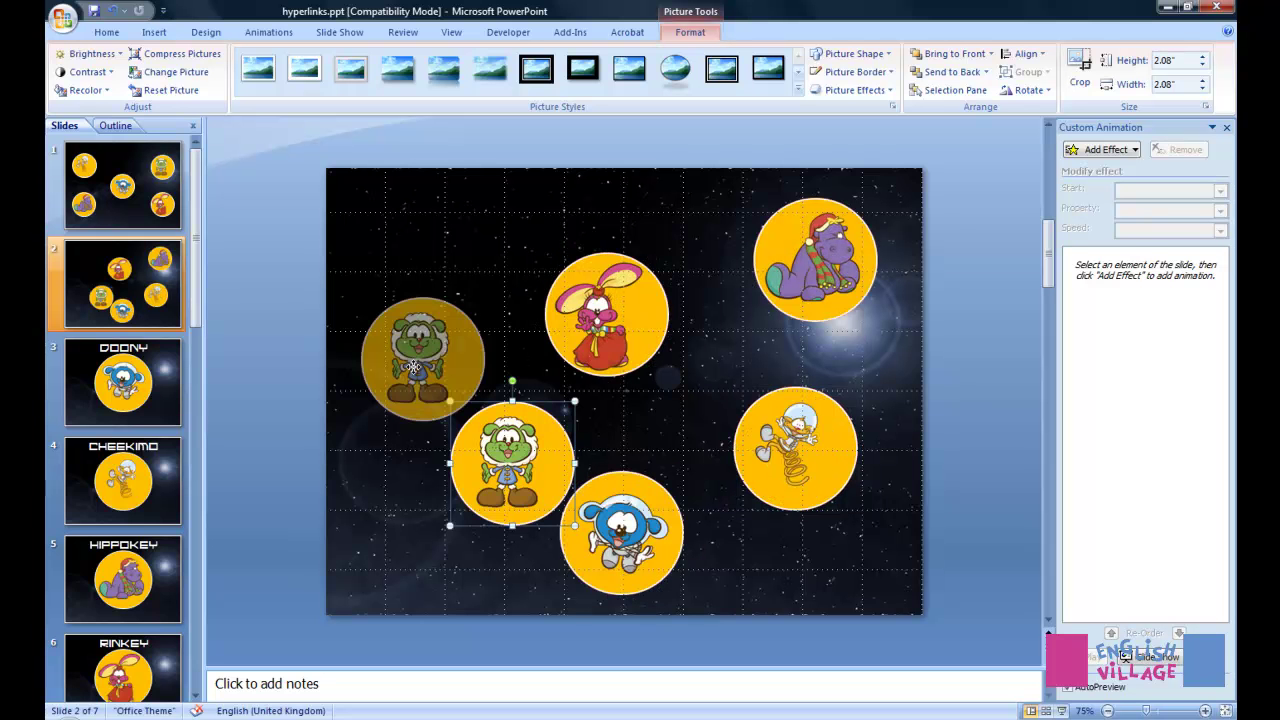
{"action": "left_click_drag", "start_coordinate": [612, 284], "coordinate": [622, 346]}
{"action": "left_click_drag", "start_coordinate": [446, 339], "coordinate": [455, 254]}
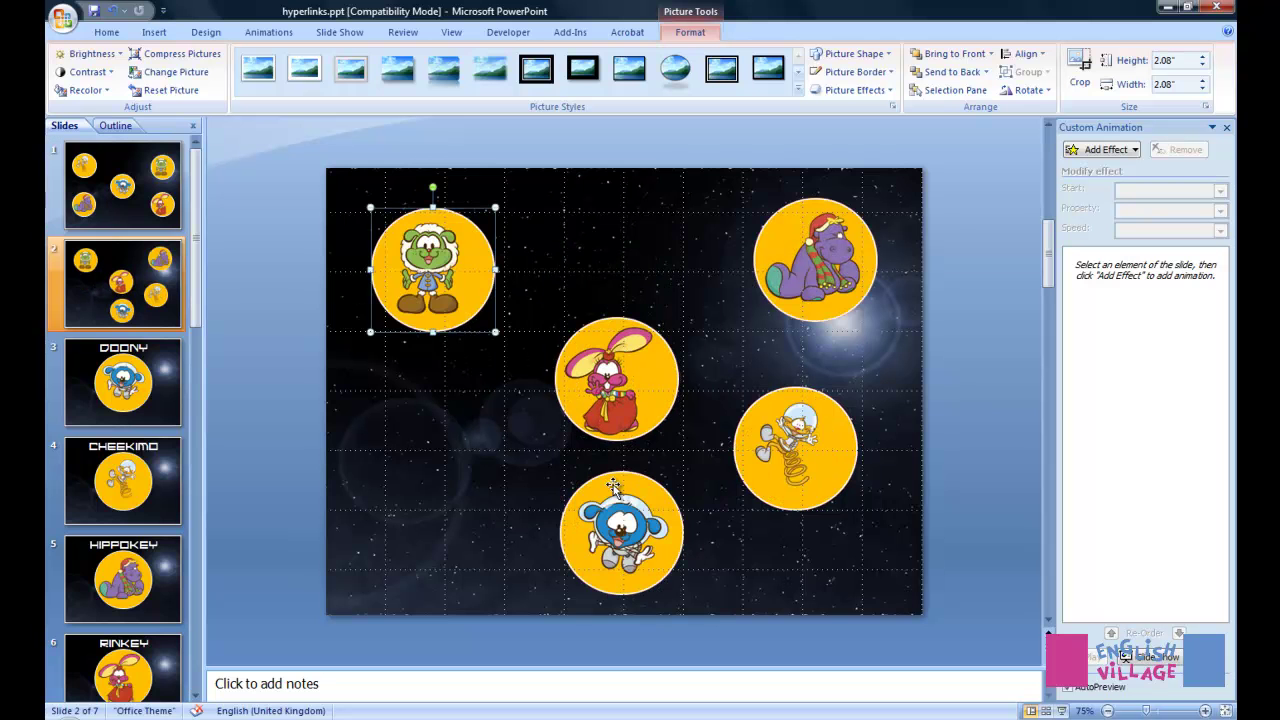
{"action": "left_click_drag", "start_coordinate": [614, 486], "coordinate": [425, 508]}
{"action": "left_click_drag", "start_coordinate": [790, 448], "coordinate": [816, 503]}
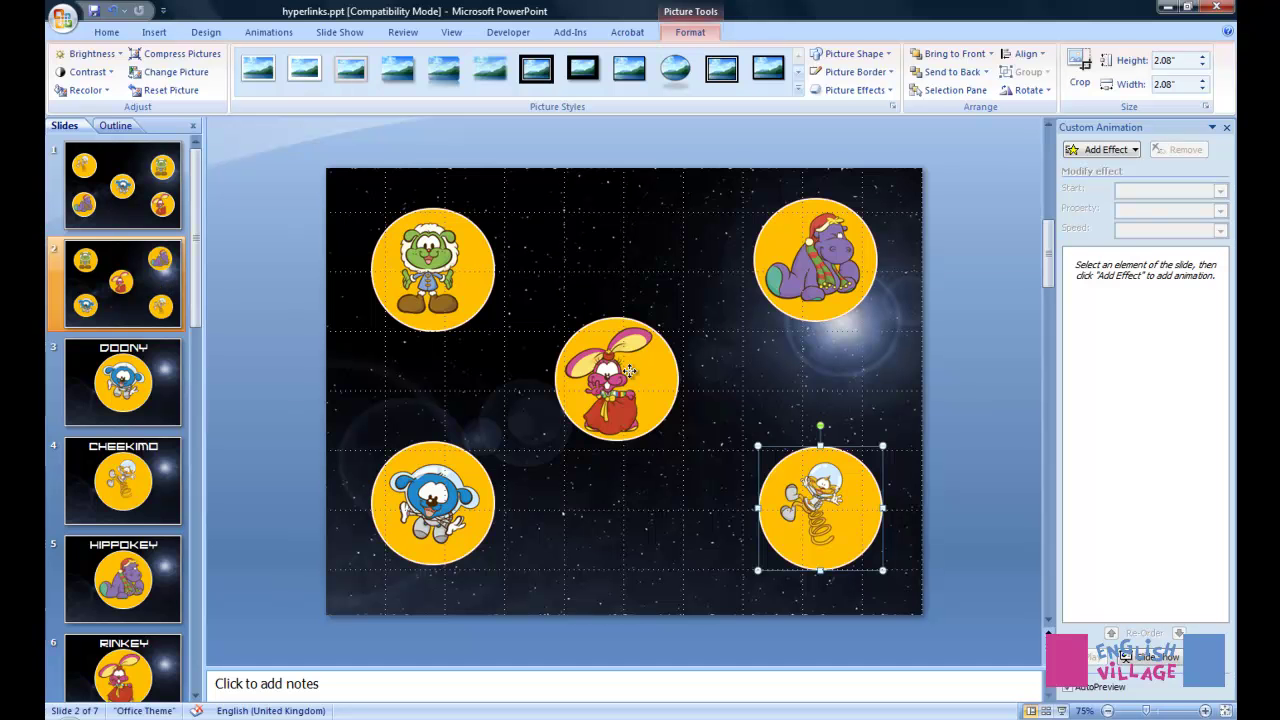
{"action": "left_click_drag", "start_coordinate": [629, 371], "coordinate": [644, 386]}
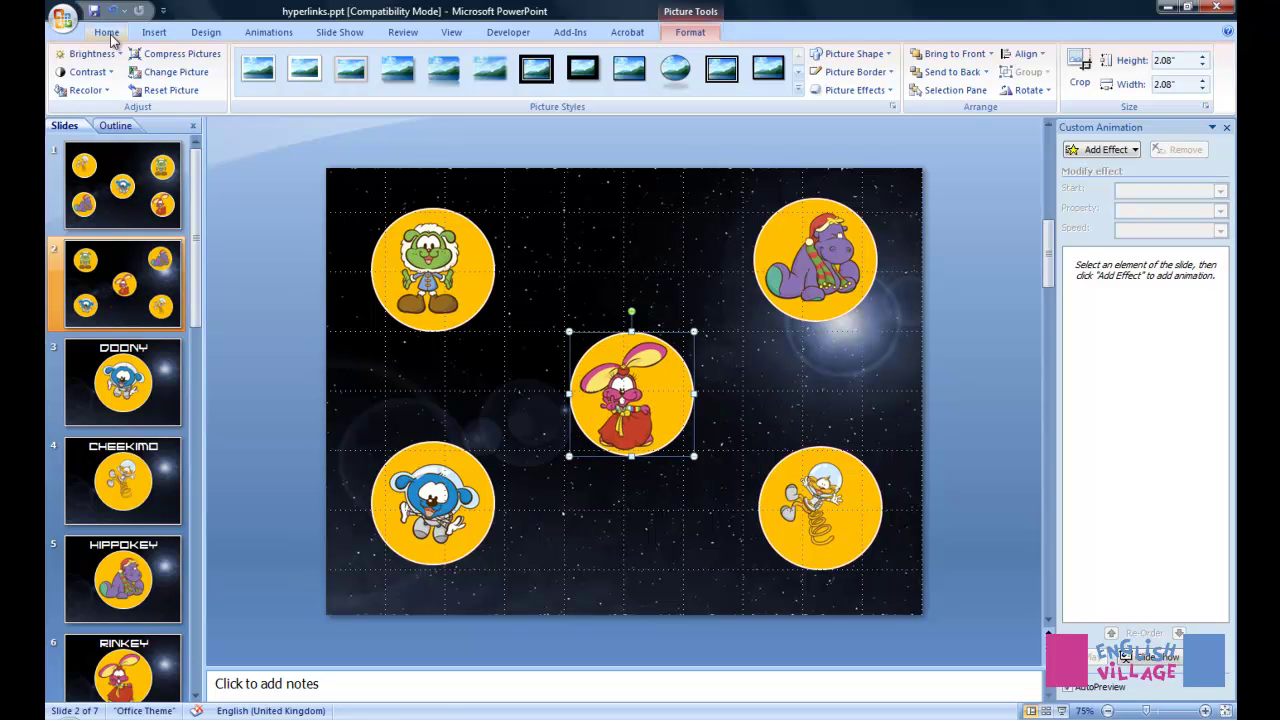
Hyperlink the top-left sheep button to Slide 7 (TEERO) in this document.
{"action": "left_click", "coordinate": [154, 32]}
{"action": "left_click", "coordinate": [430, 240]}
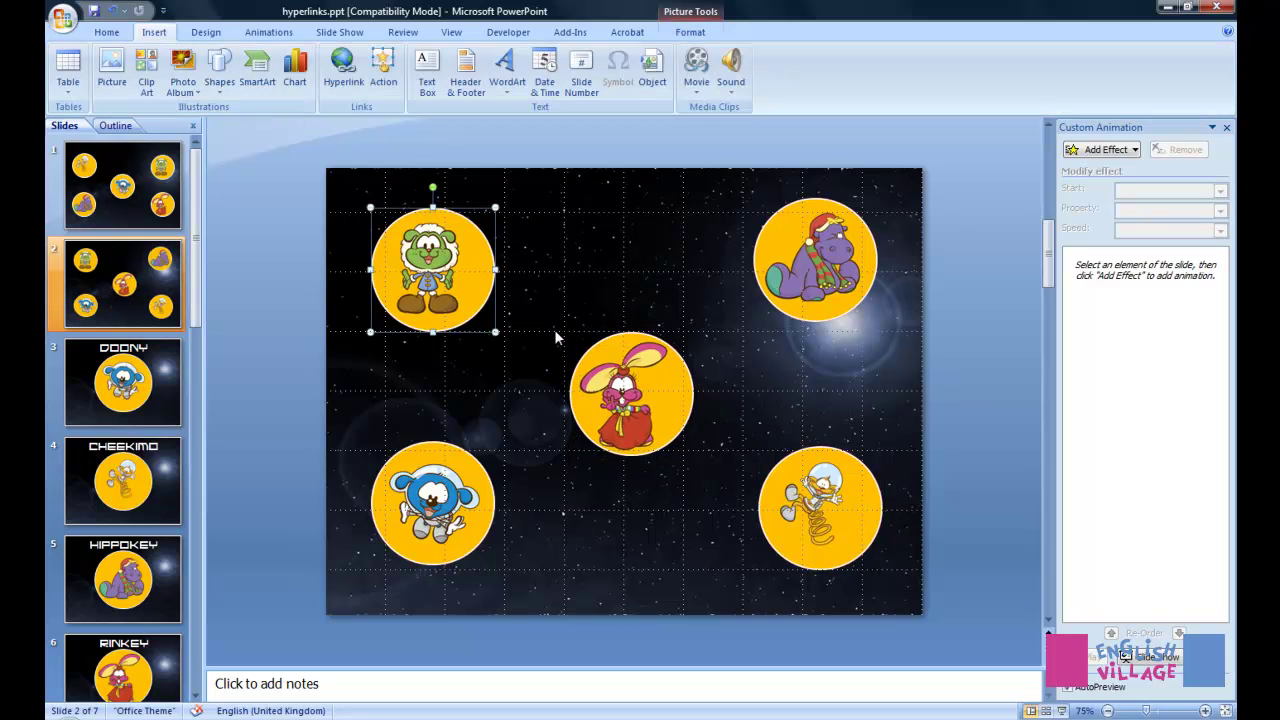
{"action": "left_click", "coordinate": [343, 70]}
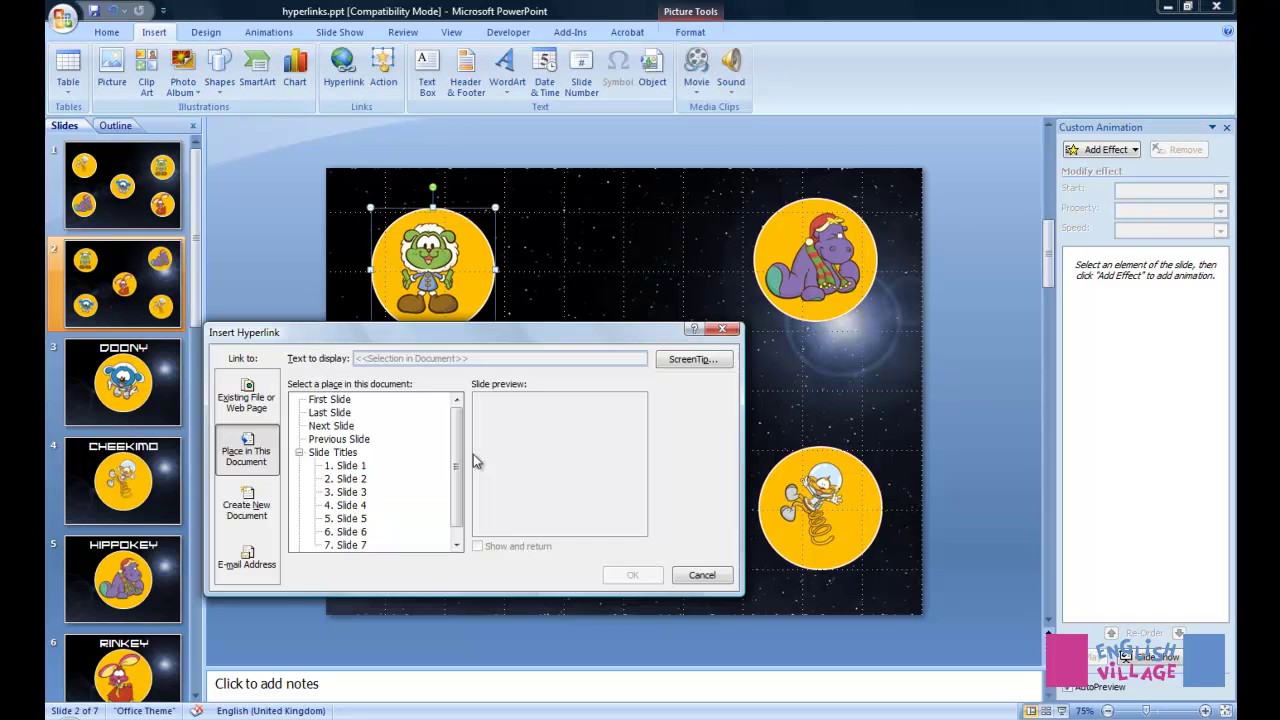
{"action": "left_click", "coordinate": [352, 518]}
{"action": "left_click", "coordinate": [362, 532]}
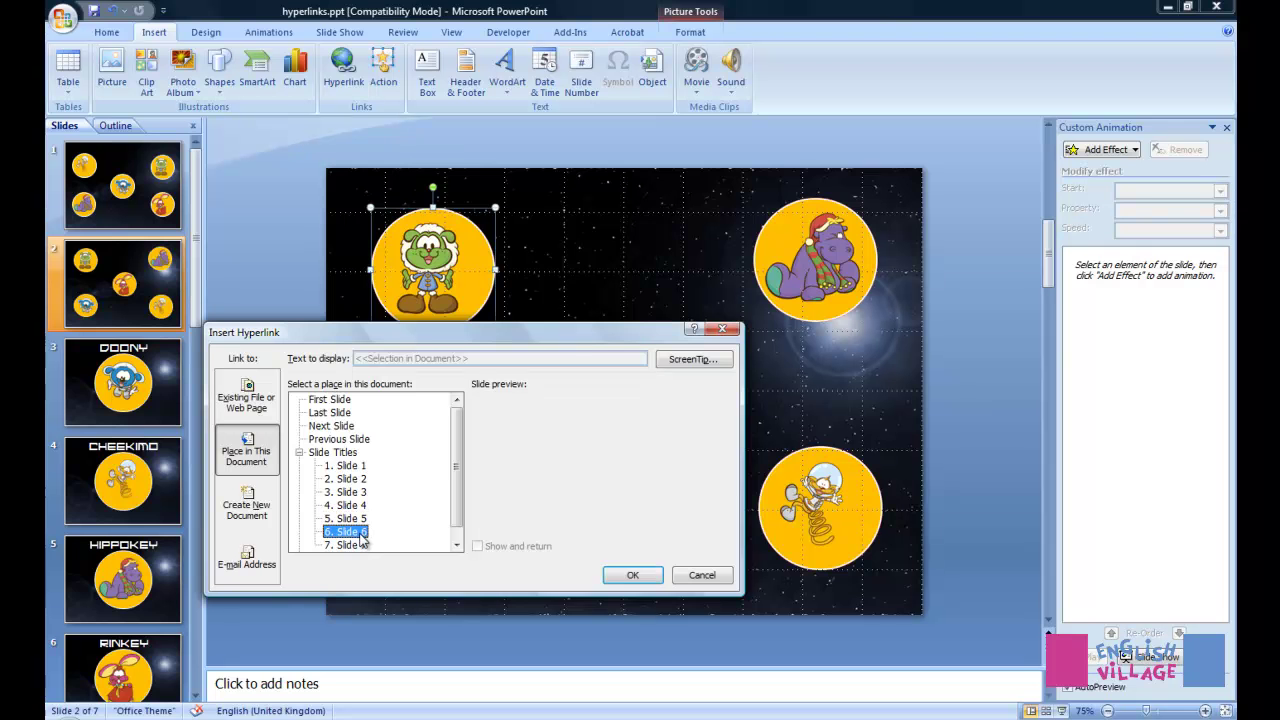
{"action": "left_click", "coordinate": [350, 545]}
{"action": "left_click", "coordinate": [628, 580]}
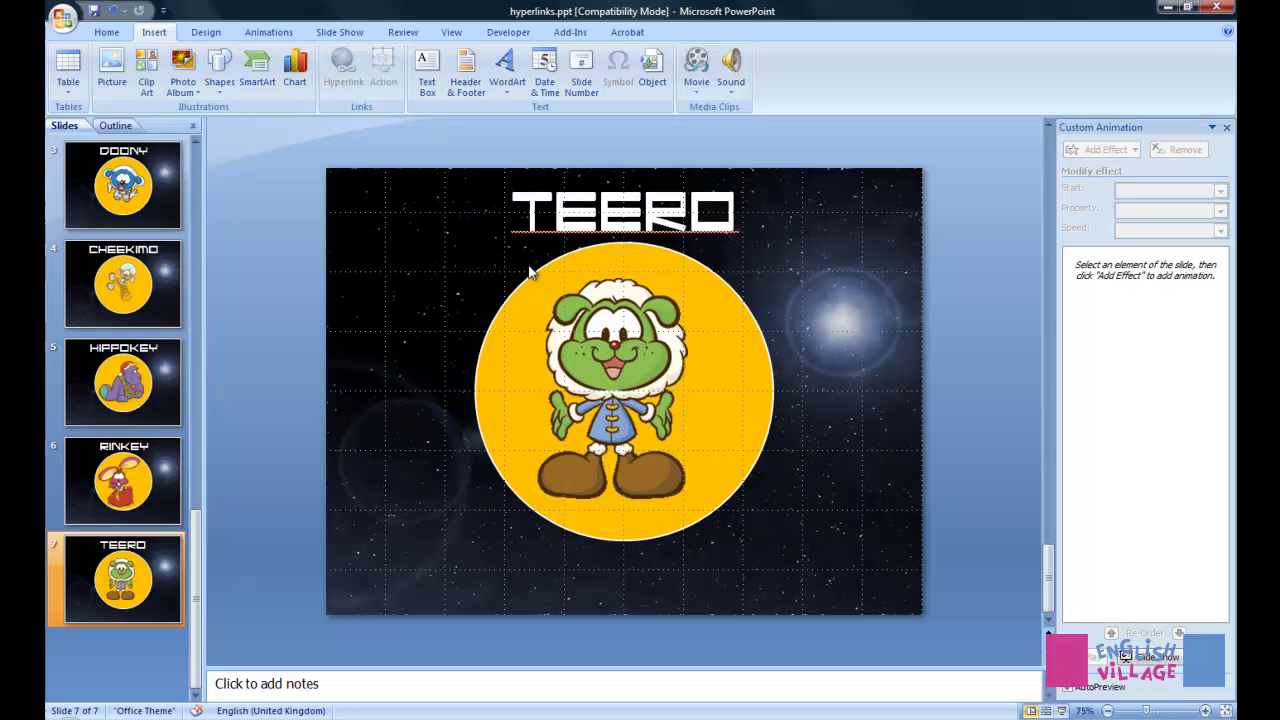
Go back from the TEERO slide through the thumbnails to slide 2.
{"action": "key", "text": "Up"}
{"action": "key", "text": "Up"}
{"action": "key", "text": "Up"}
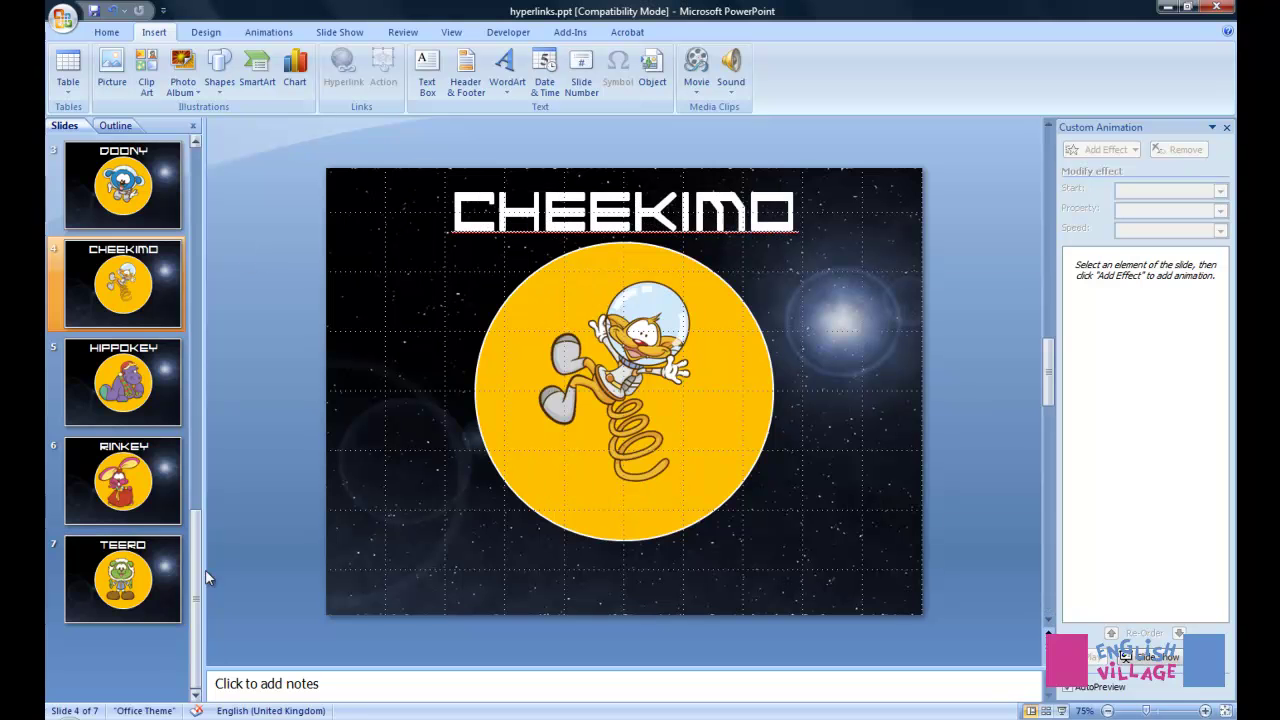
{"action": "scroll", "coordinate": [205, 306], "scroll_direction": "up", "scroll_amount": 3}
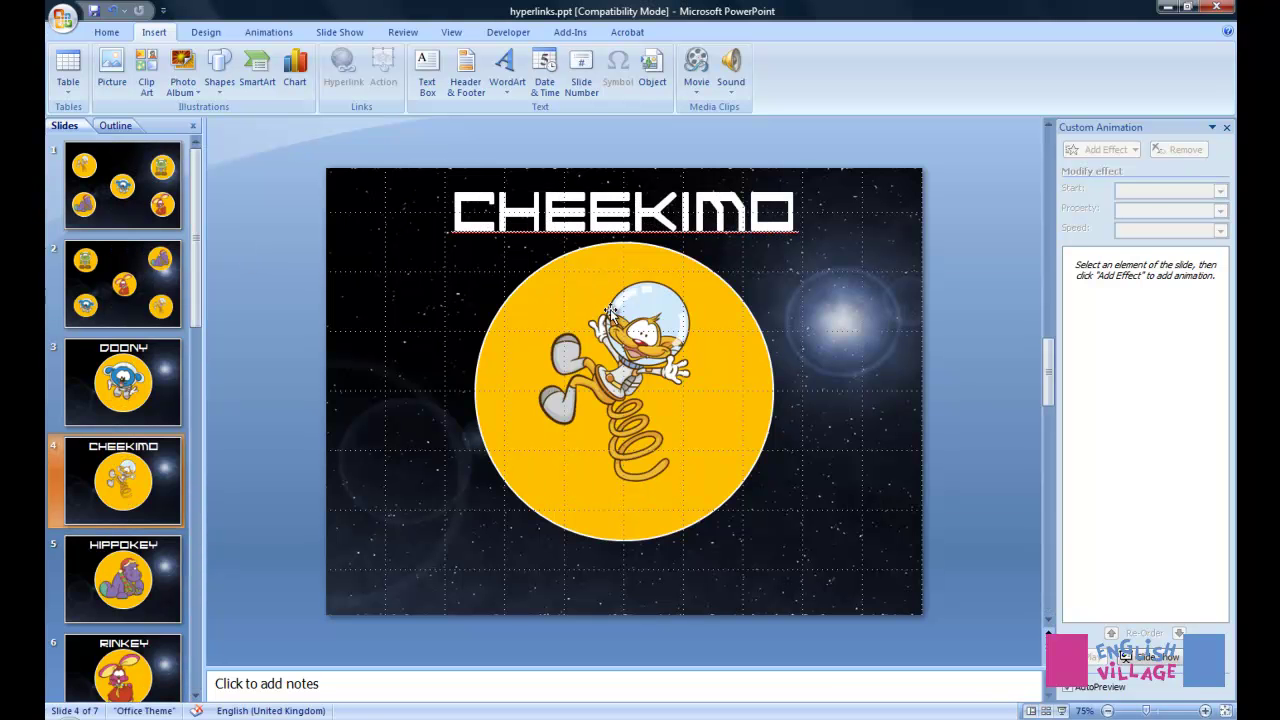
{"action": "left_click", "coordinate": [126, 261]}
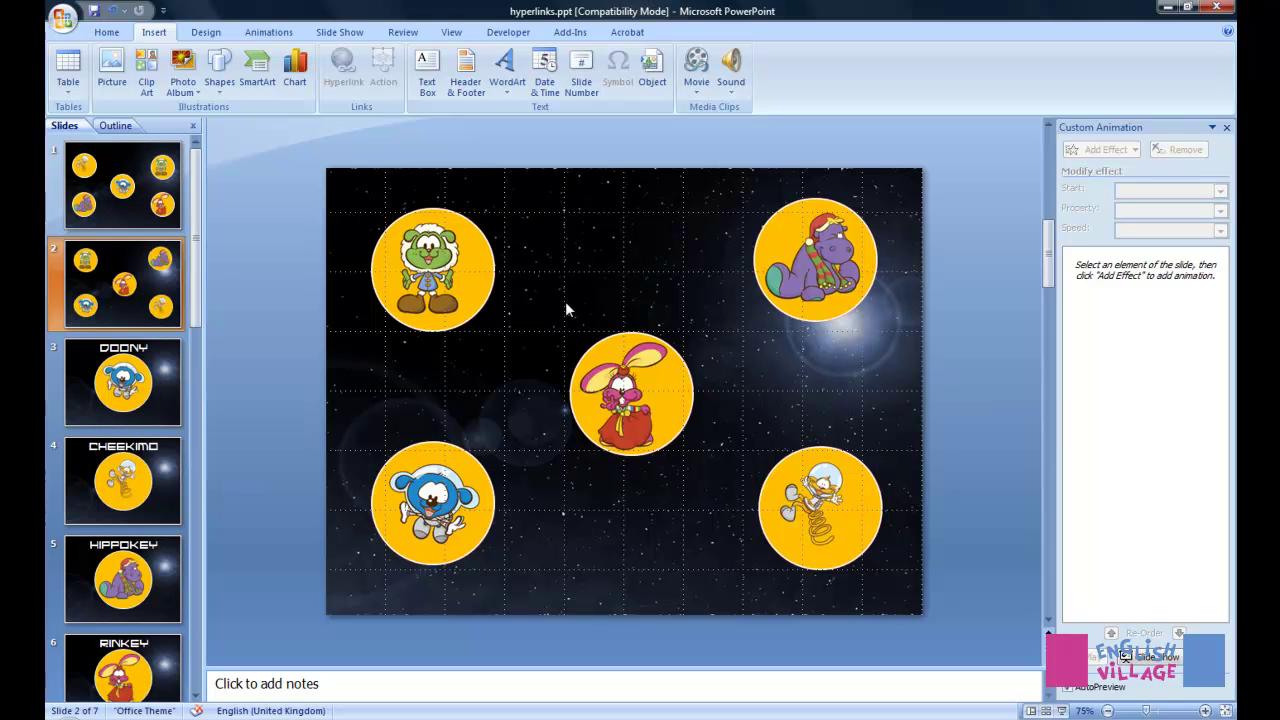